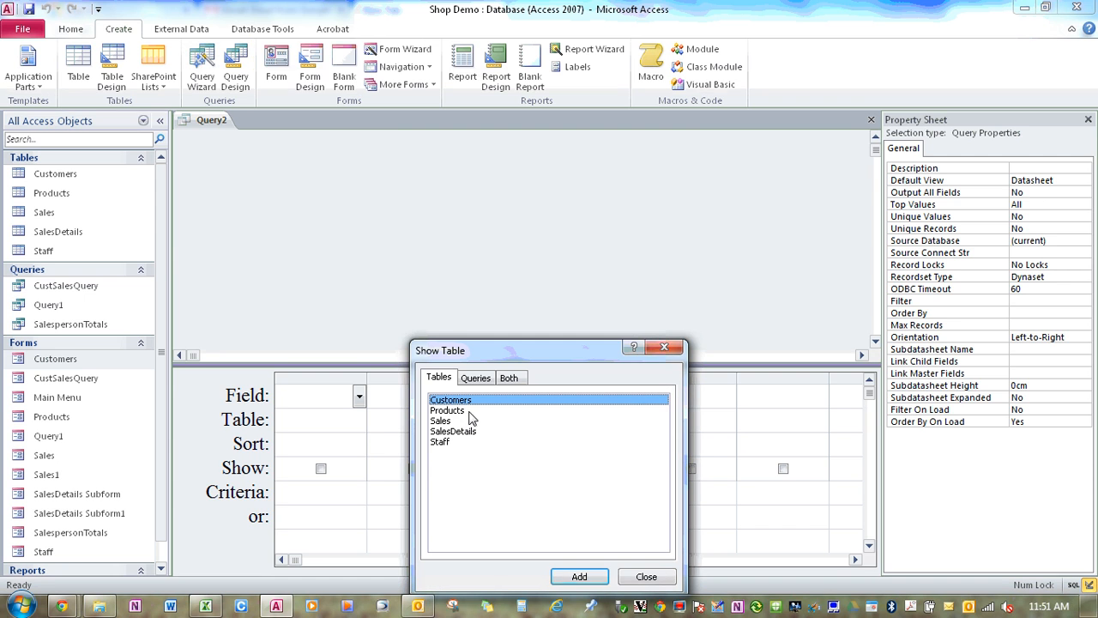
# - Add the Customers, Products, Sales and SalesDetails tables to the new query and finish adding tables
pyautogui.doubleClick(469, 401)
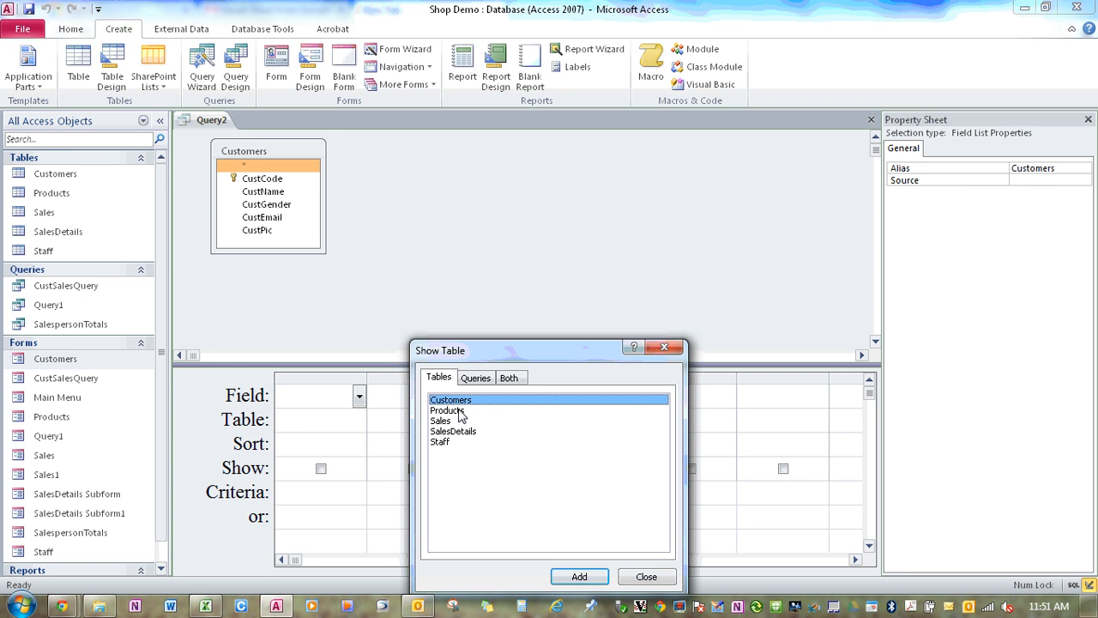
pyautogui.doubleClick(461, 412)
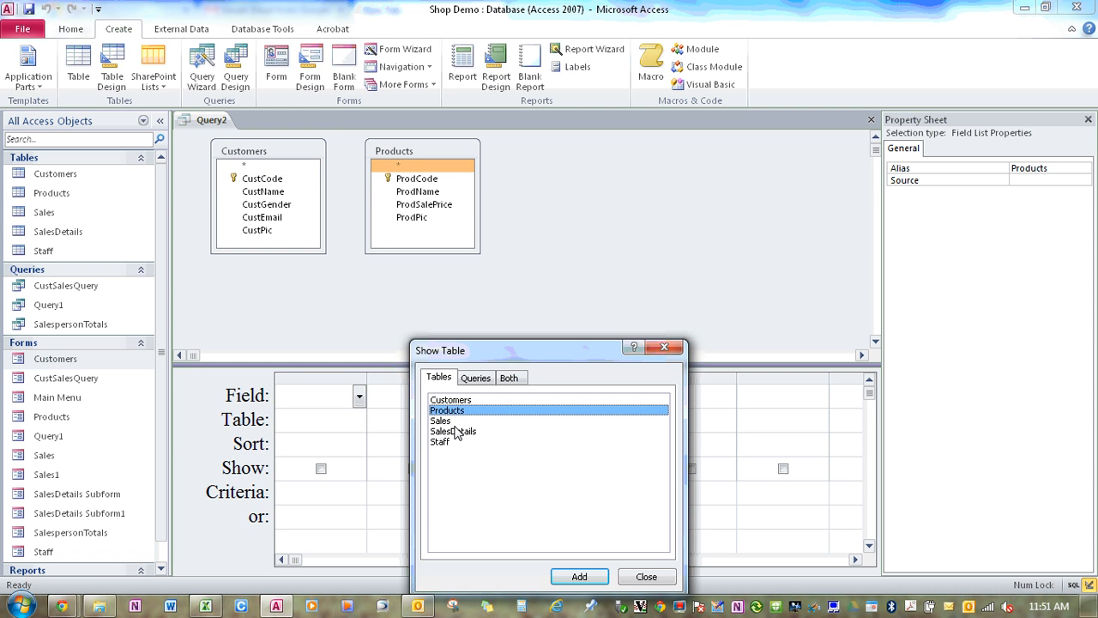
pyautogui.doubleClick(460, 422)
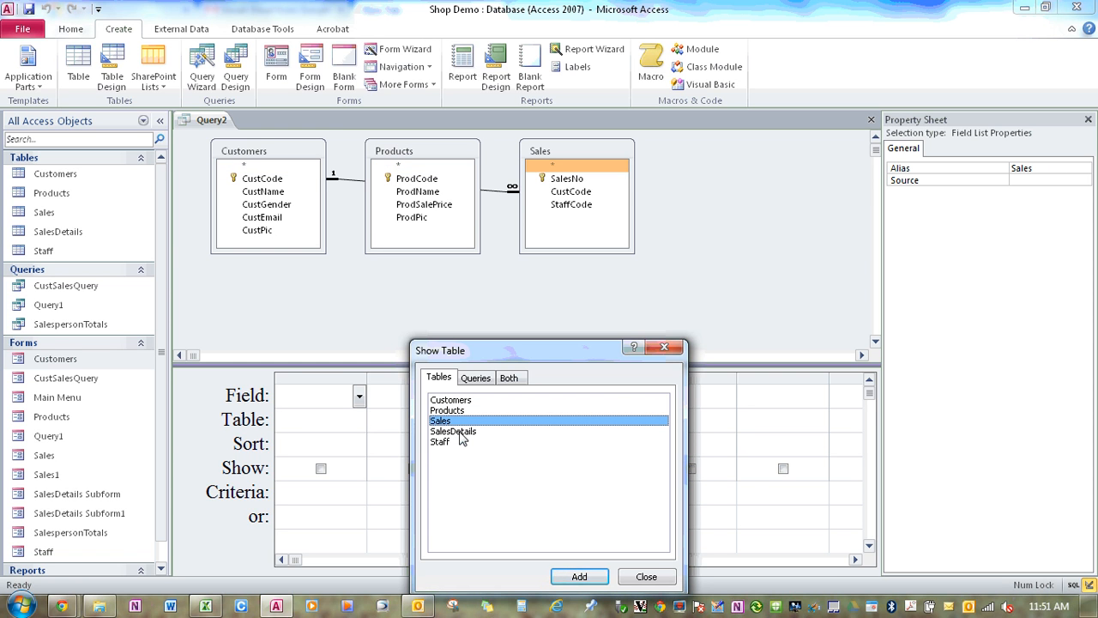
pyautogui.doubleClick(461, 431)
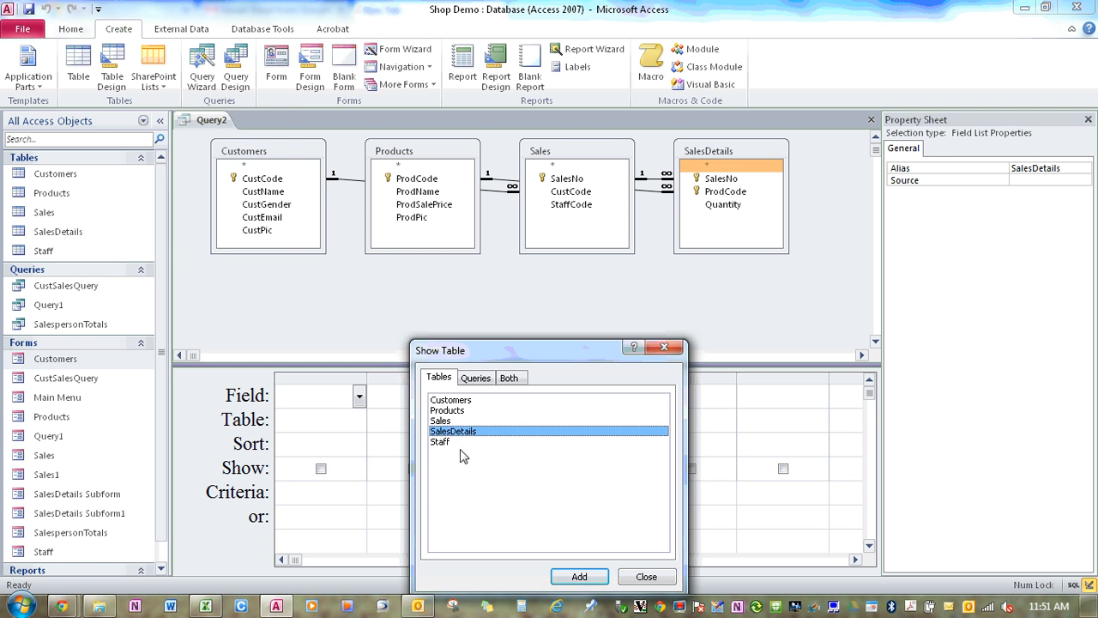
pyautogui.click(644, 576)
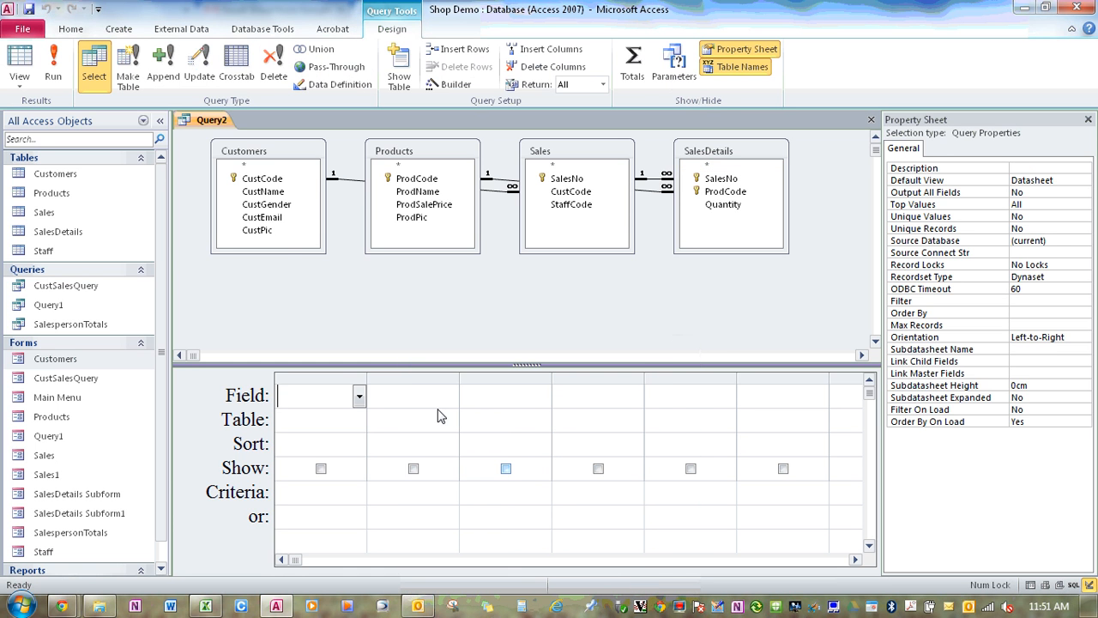
# - Add the CustName field to the query grid, plus a calculated field CustSales: quantity * prodsaleprice in a widened second column
pyautogui.click(274, 191)
pyautogui.moveTo(313, 405); pyautogui.dragTo(314, 405)
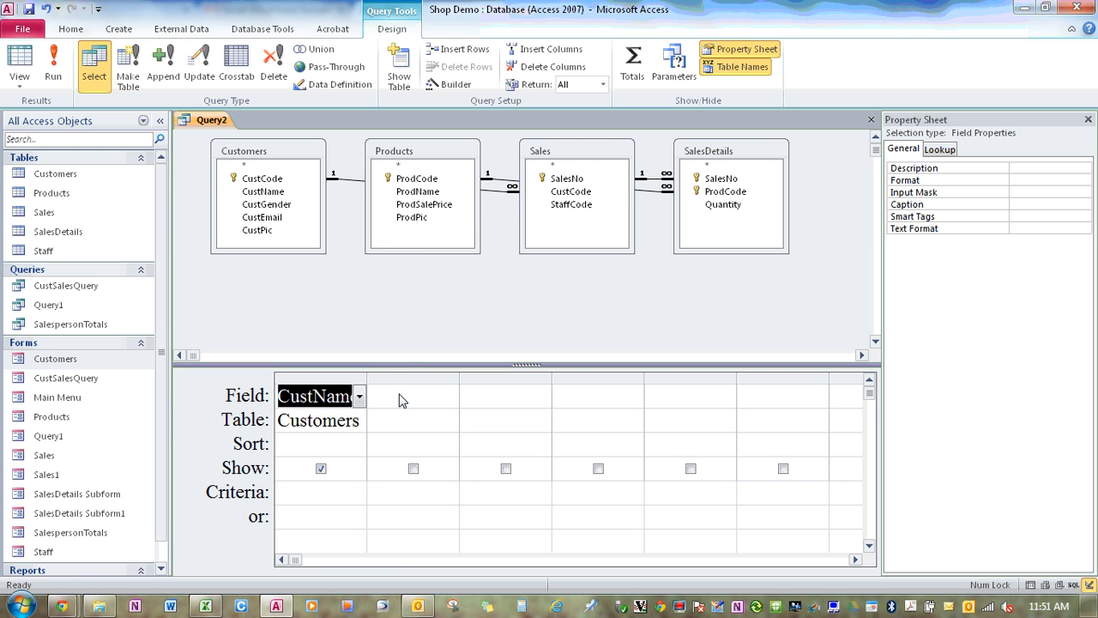
pyautogui.moveTo(460, 390); pyautogui.dragTo(651, 403)
pyautogui.click(454, 400)
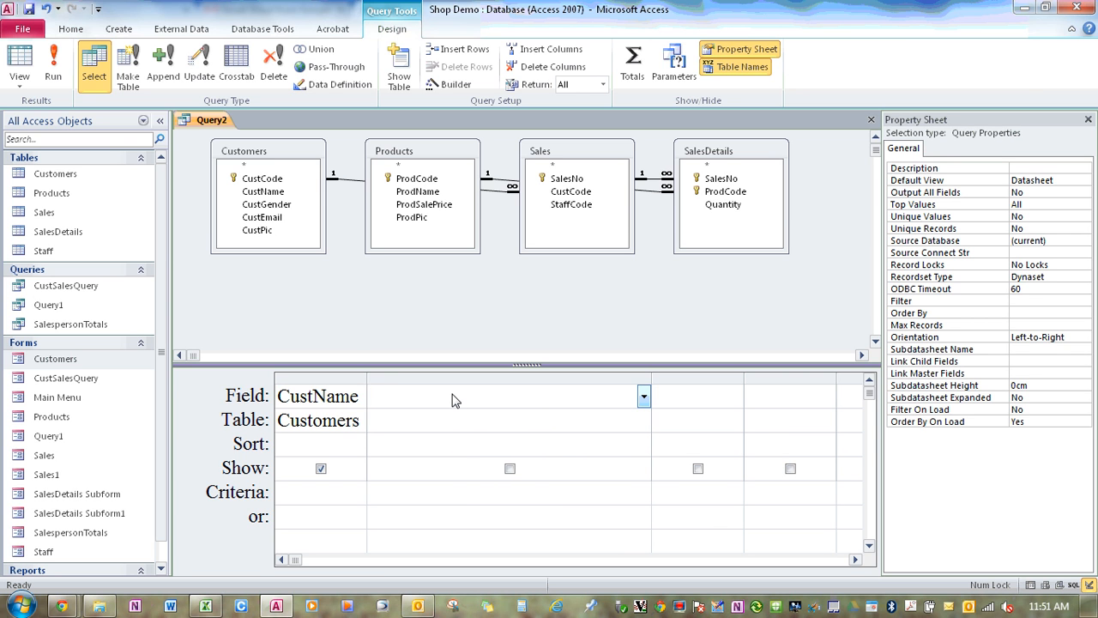
pyautogui.write('CustSales:quantity')
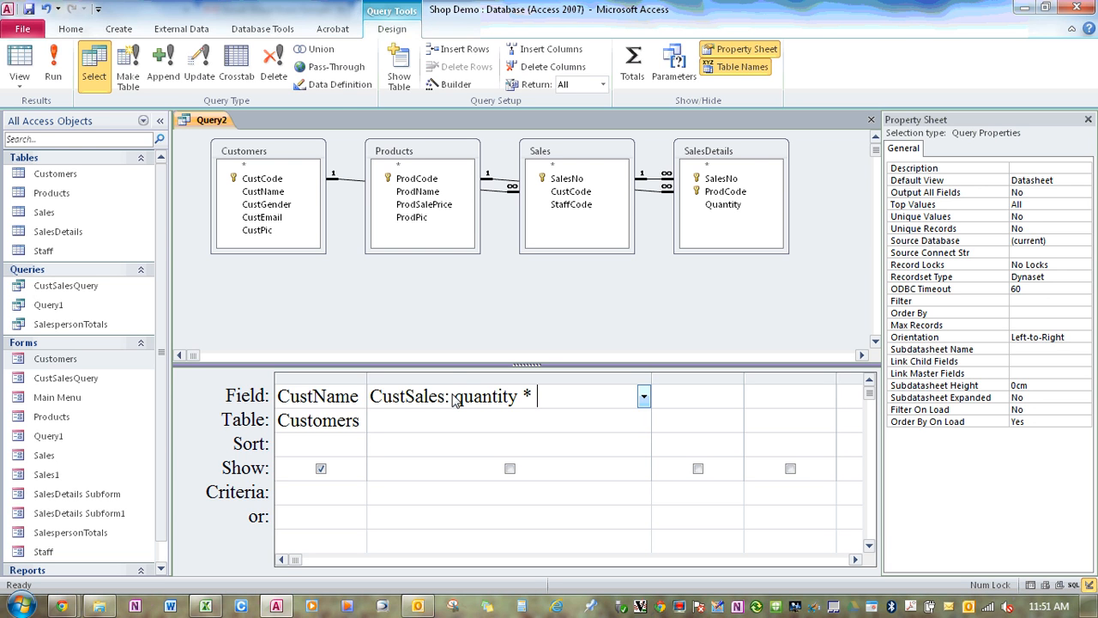
pyautogui.write(' * prodsaleprice')
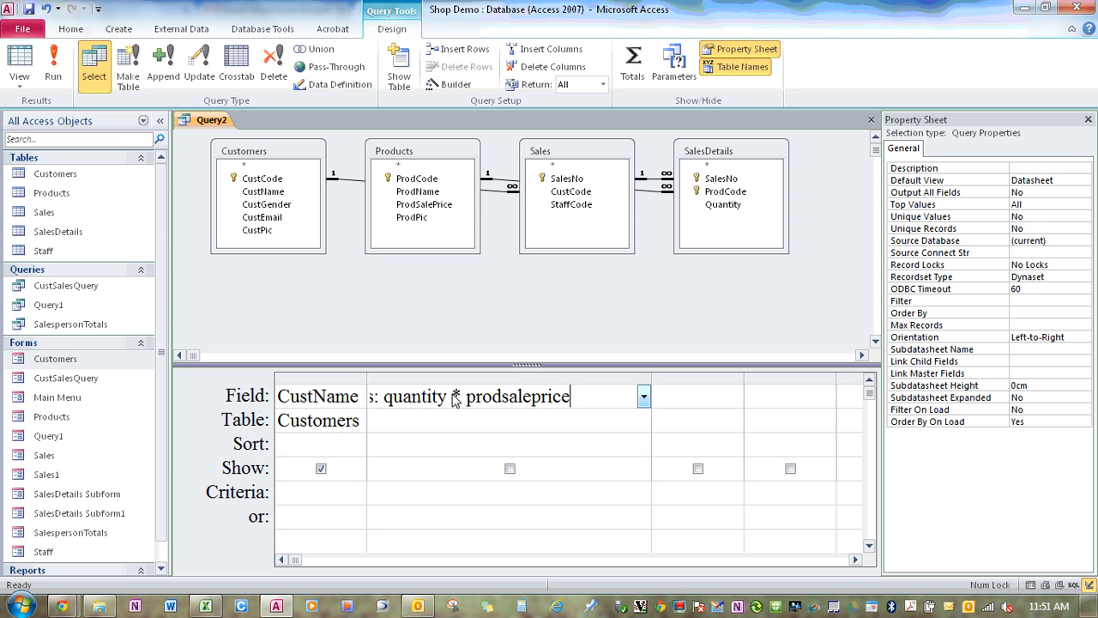
pyautogui.click(443, 421)
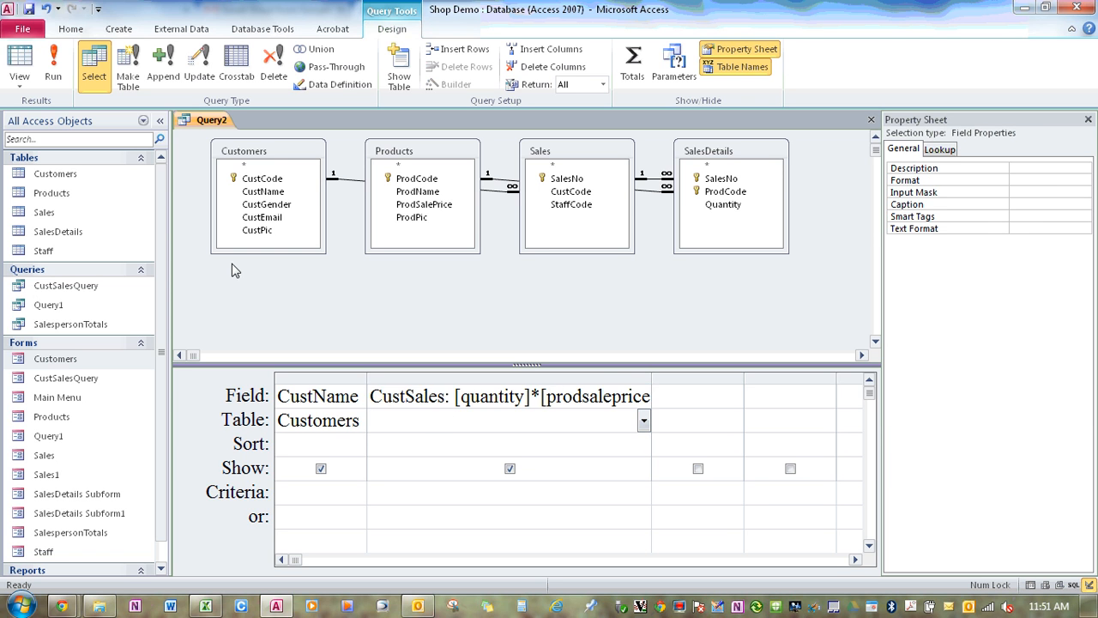
# - Show the query in Datasheet view and fit the CustName and CustSales columns to their contents
pyautogui.click(21, 58)
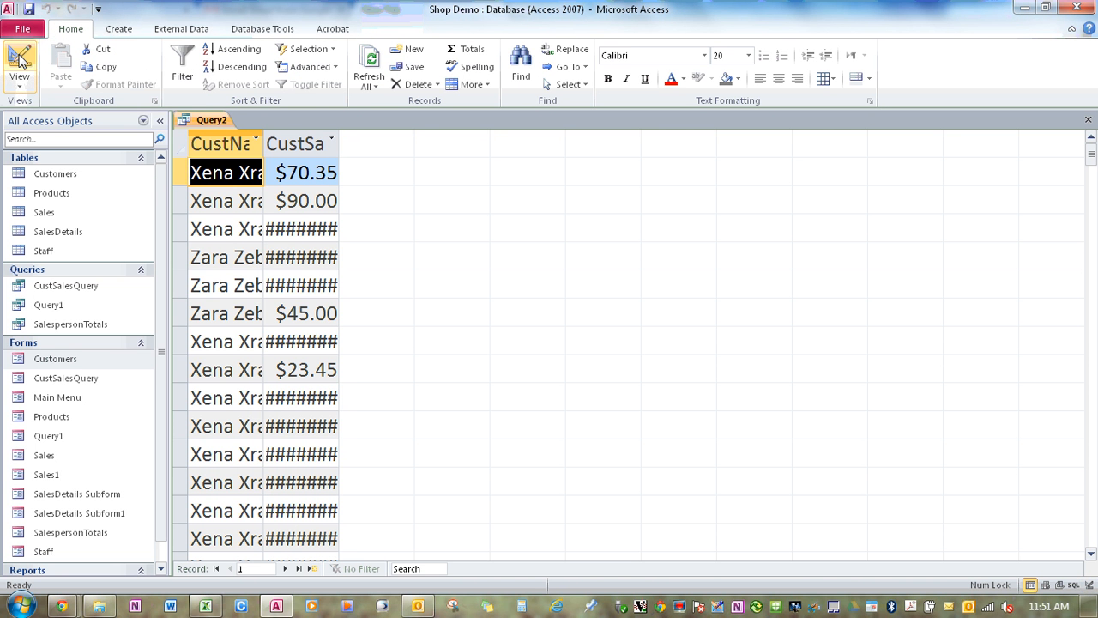
pyautogui.doubleClick(263, 145)
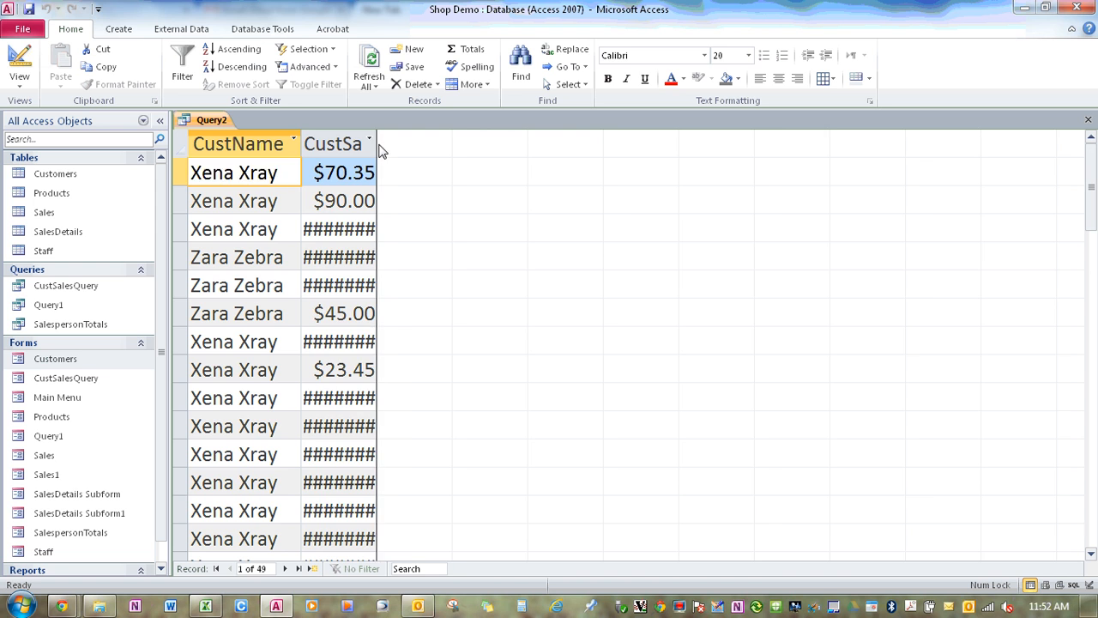
pyautogui.doubleClick(378, 146)
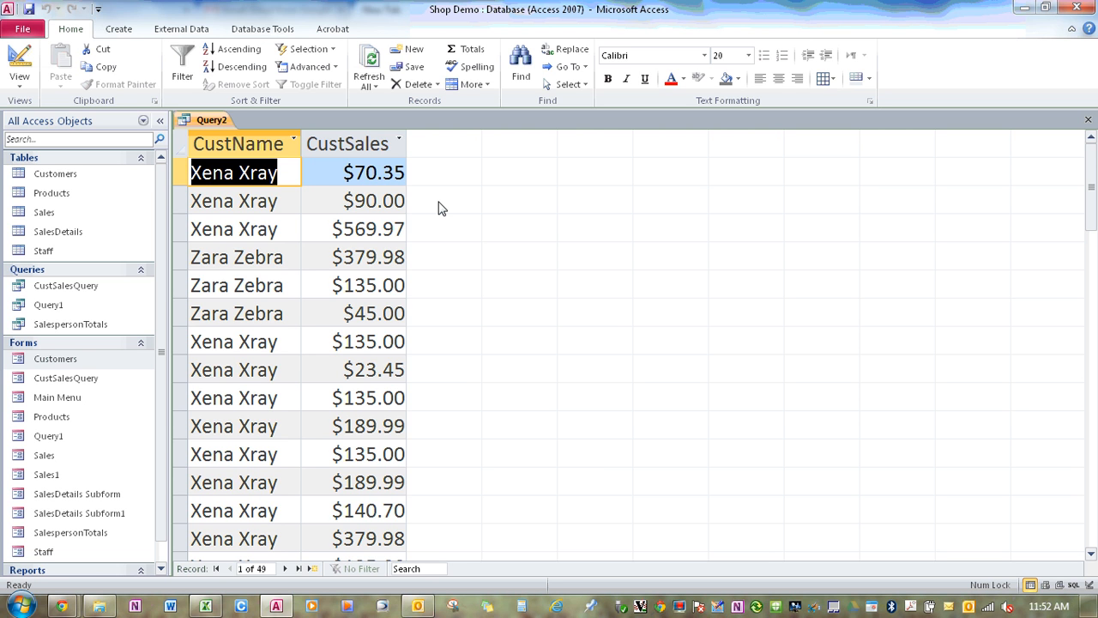
# - Return the query to Design view and add the Total row to the grid
pyautogui.click(19, 60)
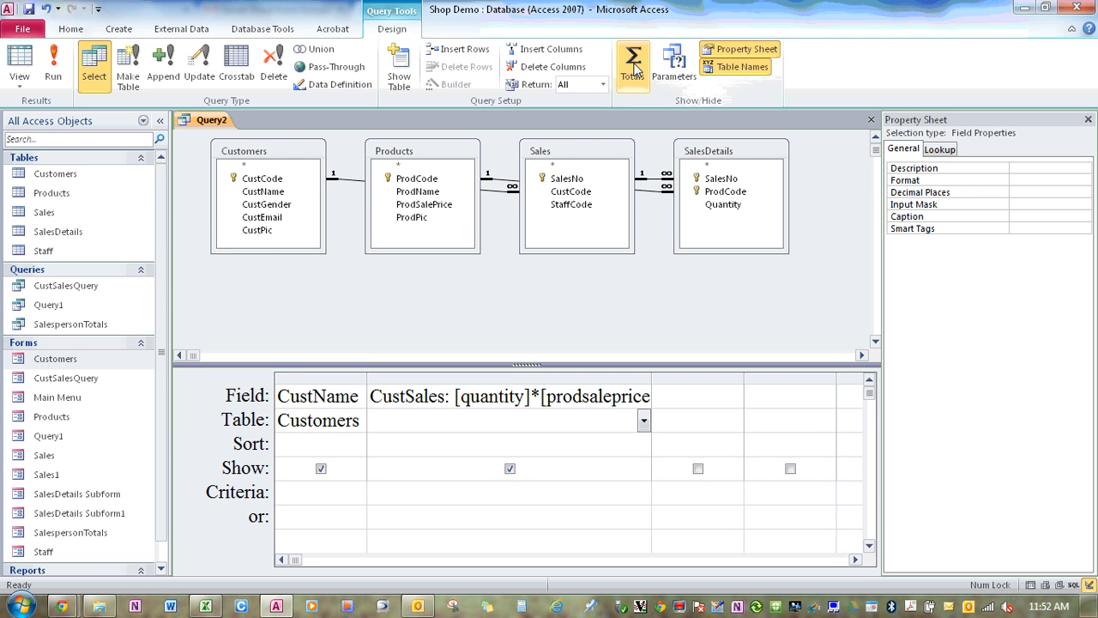
pyautogui.click(635, 68)
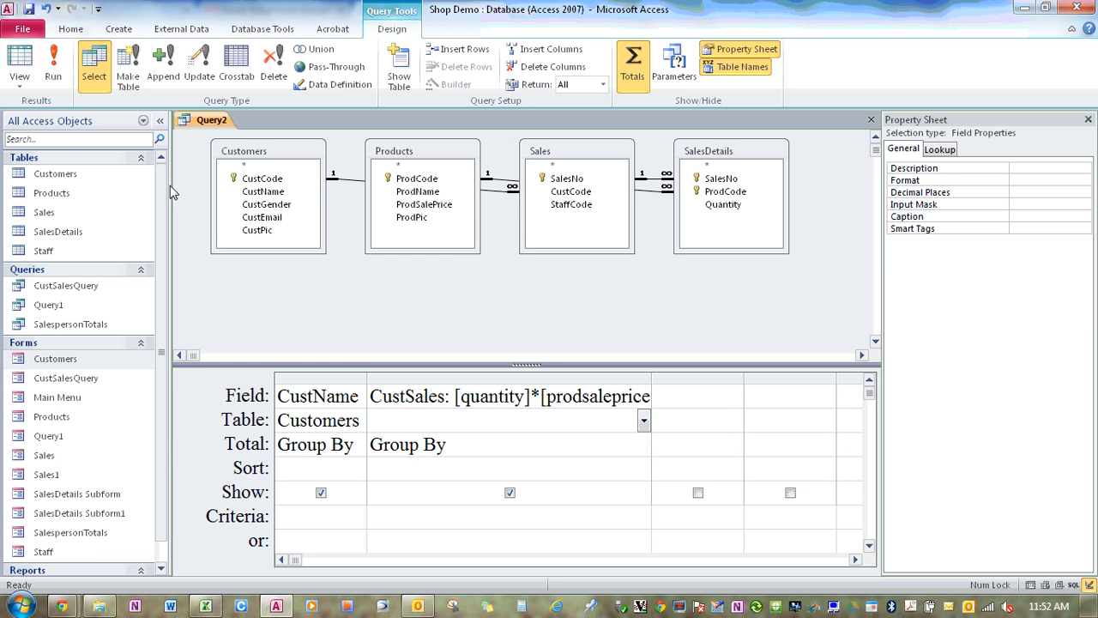
# - Show the grouped query in Datasheet view and examine the customer sales records through to the last one
pyautogui.click(21, 64)
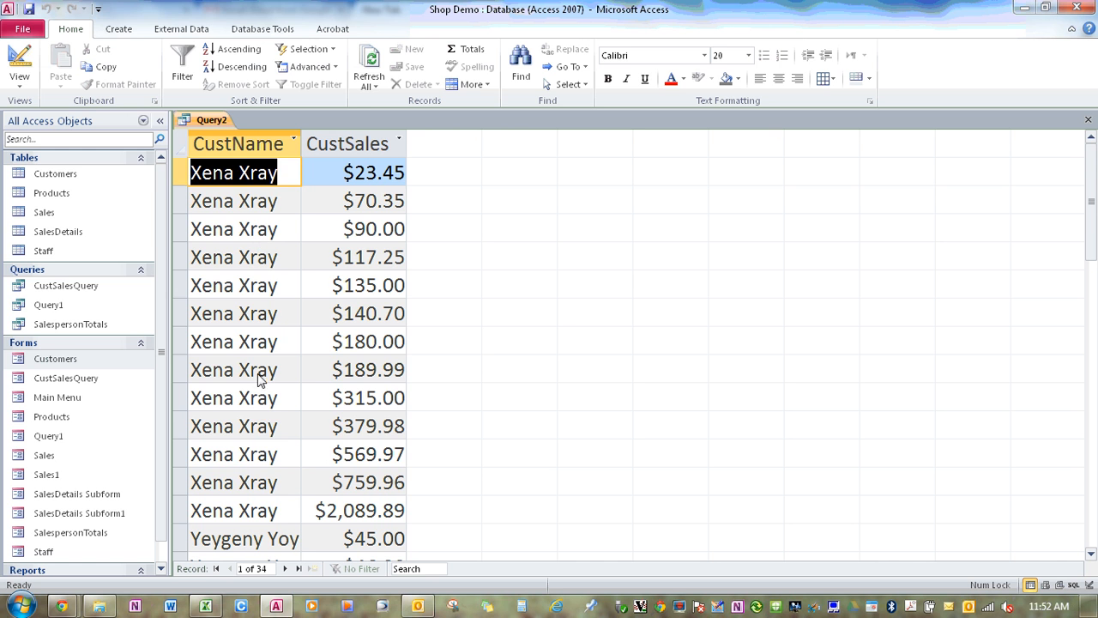
pyautogui.press('Down')
pyautogui.press('Down')
pyautogui.press('Down')
pyautogui.press('Down')
pyautogui.press('Down')
pyautogui.press('Down')
pyautogui.press('Down')
pyautogui.press('Down')
pyautogui.press('Down')
pyautogui.press('Down')
pyautogui.press('Down')
pyautogui.press('Down')
pyautogui.press('Down')
pyautogui.press('Down')
pyautogui.press('Down')
pyautogui.press('Down')
pyautogui.press('Down')
pyautogui.press('Down')
pyautogui.press('Down')
pyautogui.press('Down')
pyautogui.press('Down')
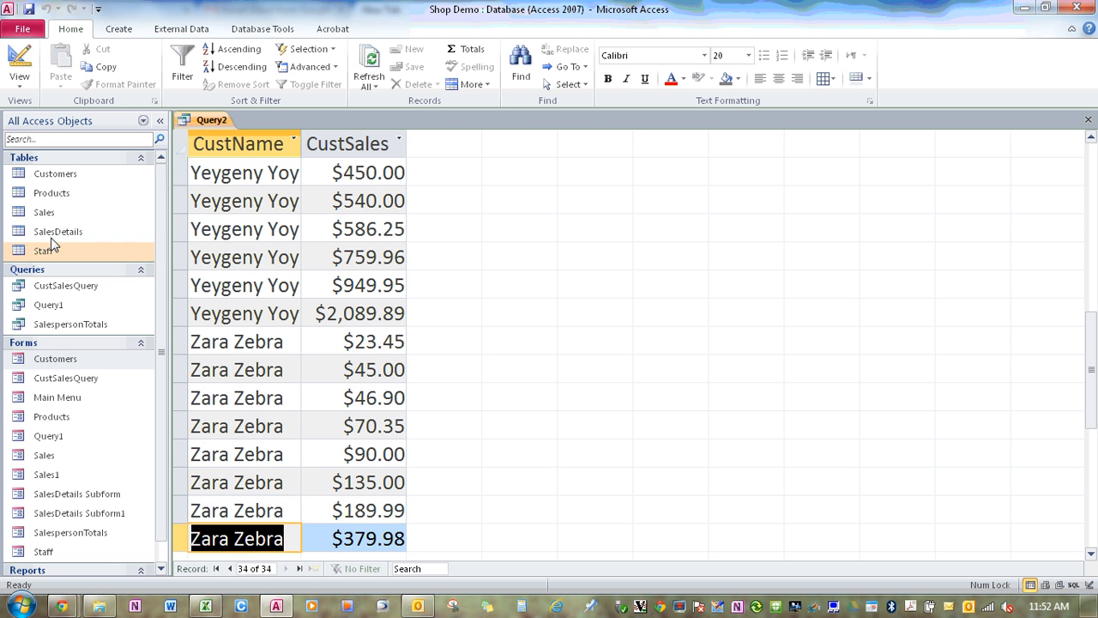
# - In the query design, set the total function of the CustSales field to Sum
pyautogui.click(19, 62)
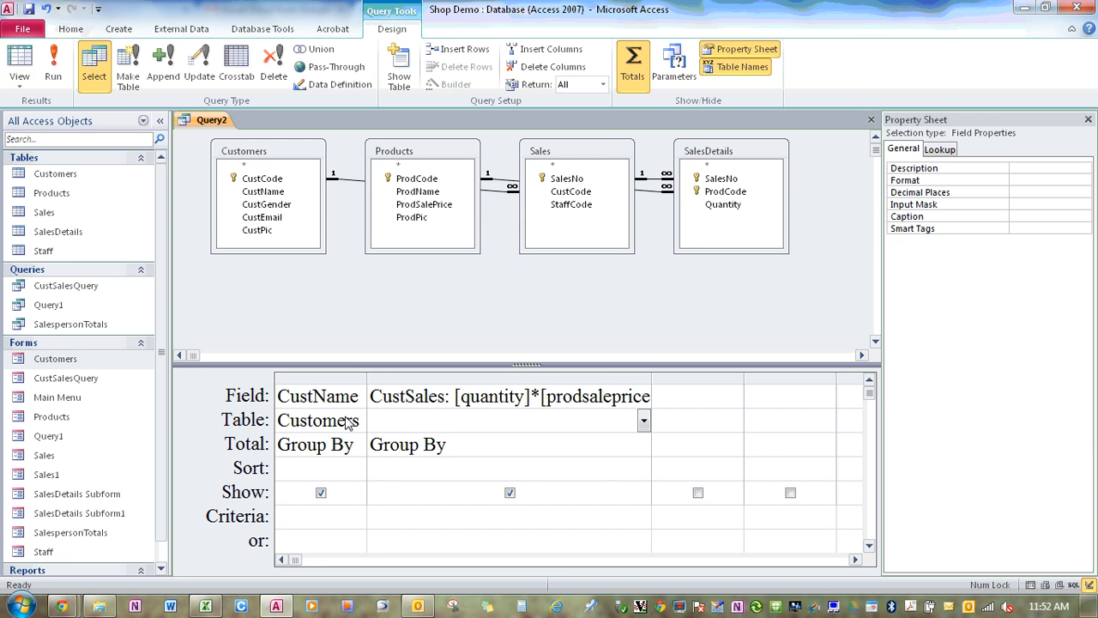
pyautogui.click(482, 451)
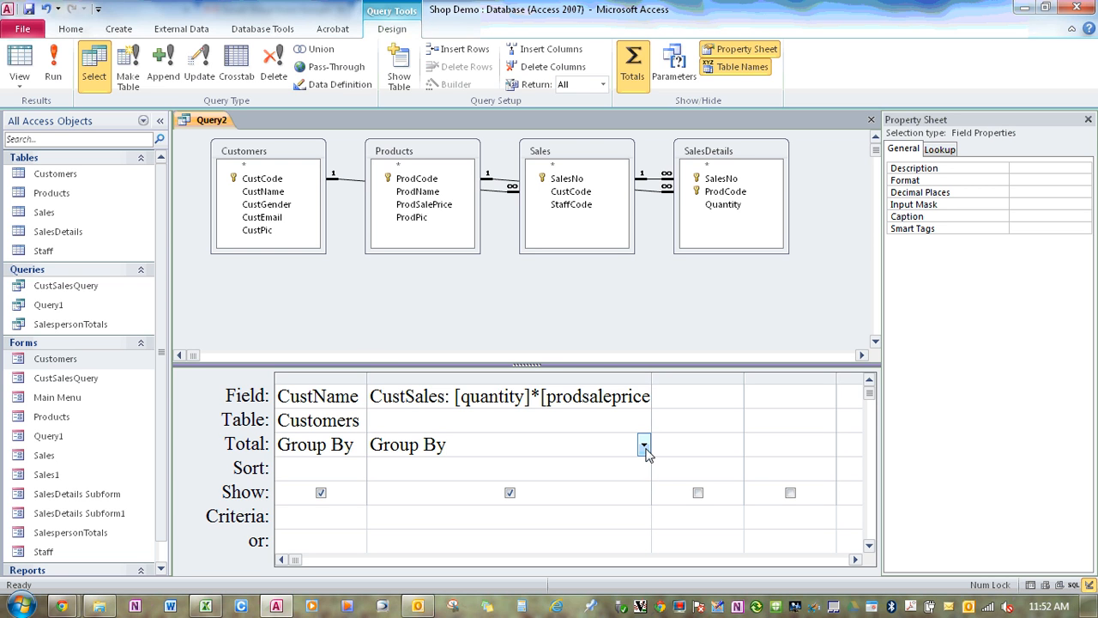
pyautogui.click(643, 444)
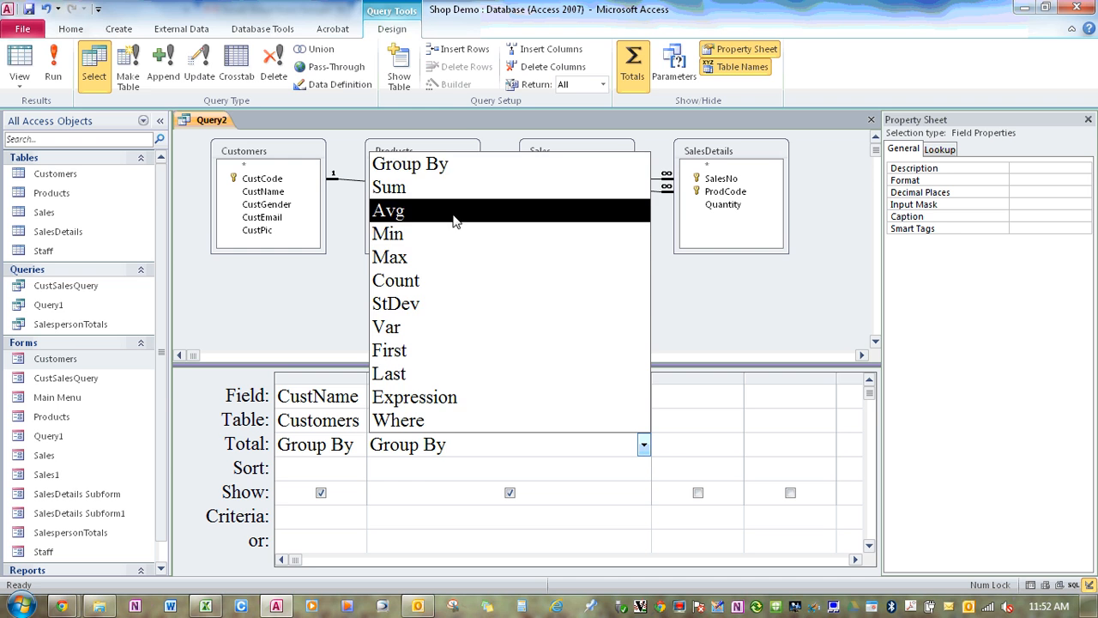
pyautogui.click(429, 192)
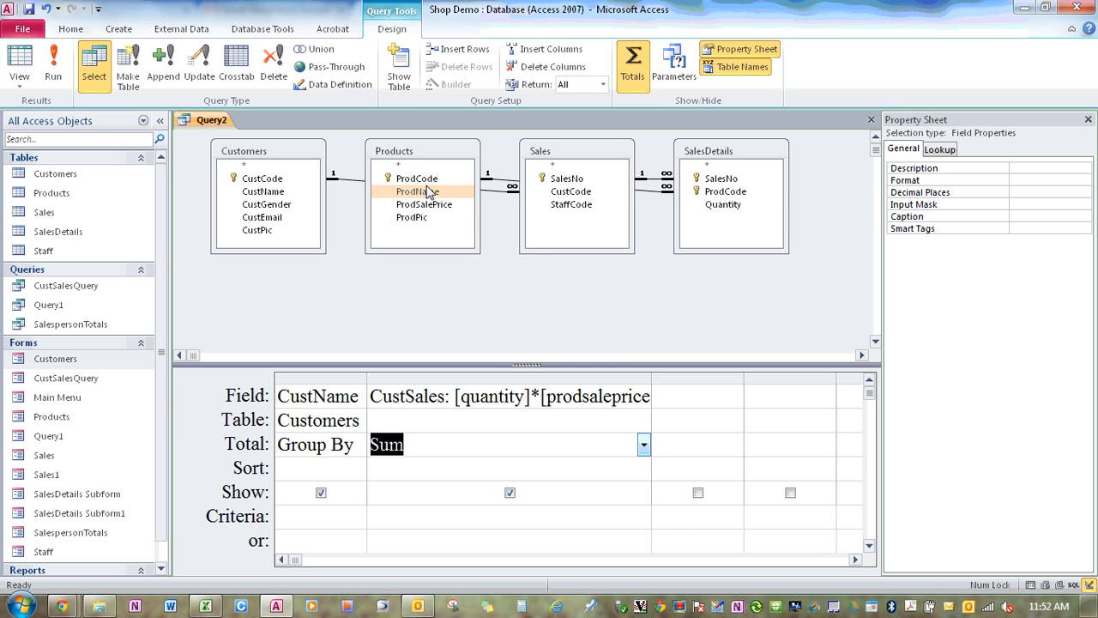
# - Display the summed sales per customer and fit the CustName column to its longest name
pyautogui.click(20, 60)
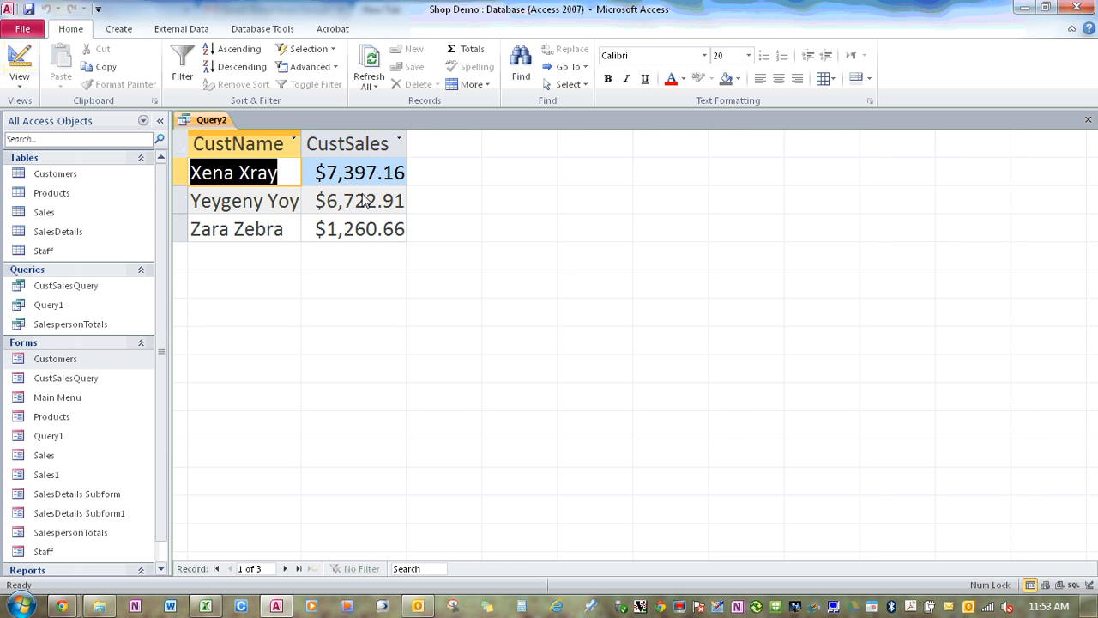
pyautogui.doubleClick(302, 146)
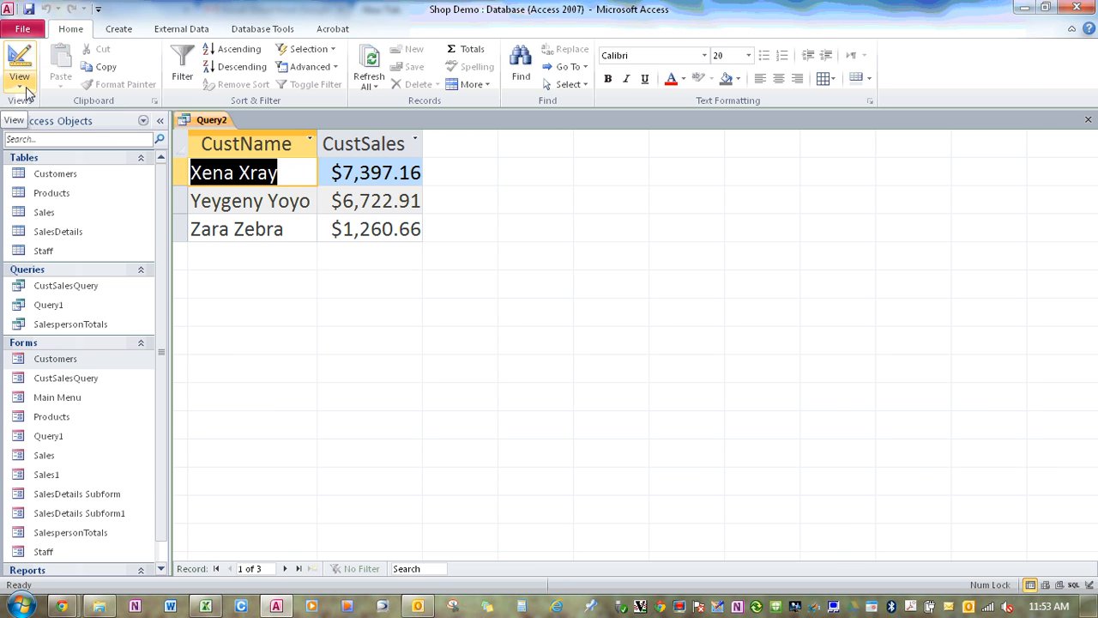
# - Sort the query's CustSales field in descending order and display the sorted results
pyautogui.click(19, 56)
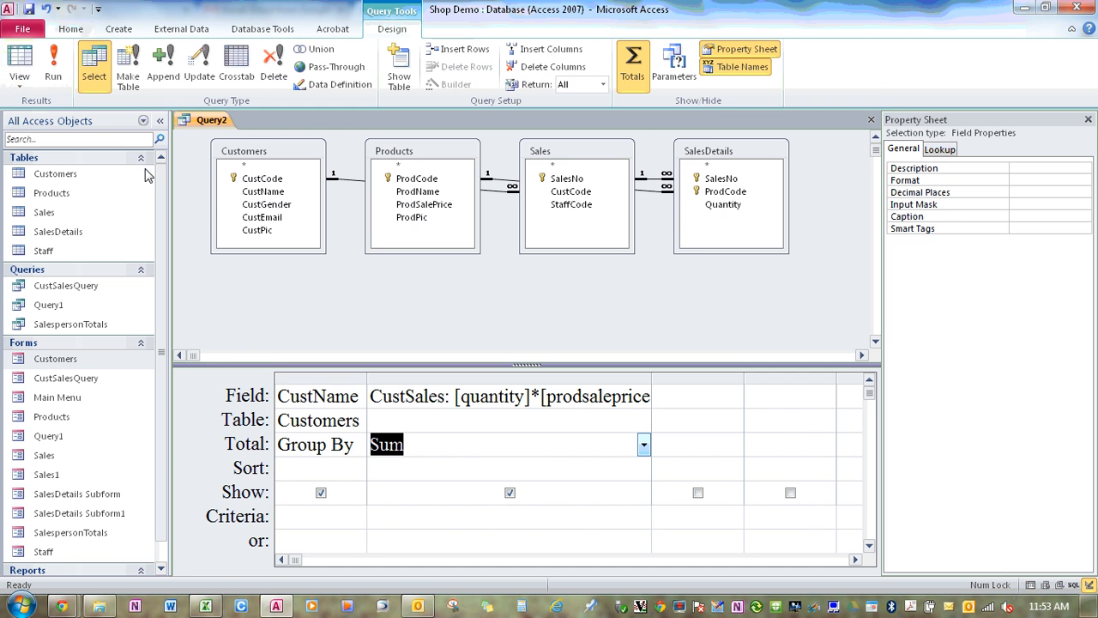
pyautogui.click(553, 474)
pyautogui.click(643, 467)
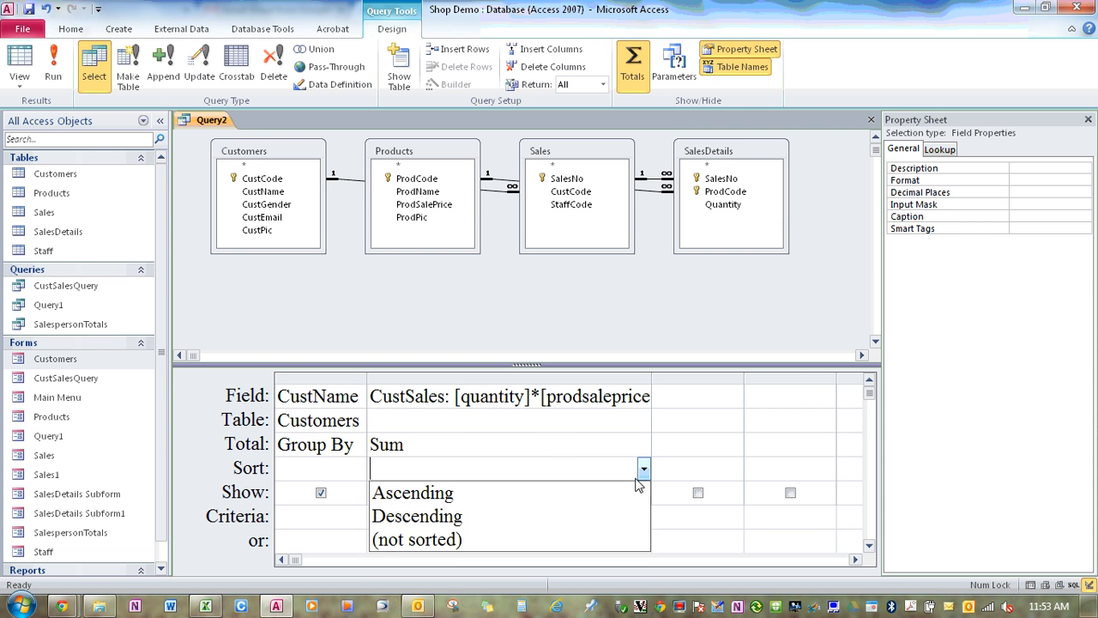
pyautogui.click(546, 514)
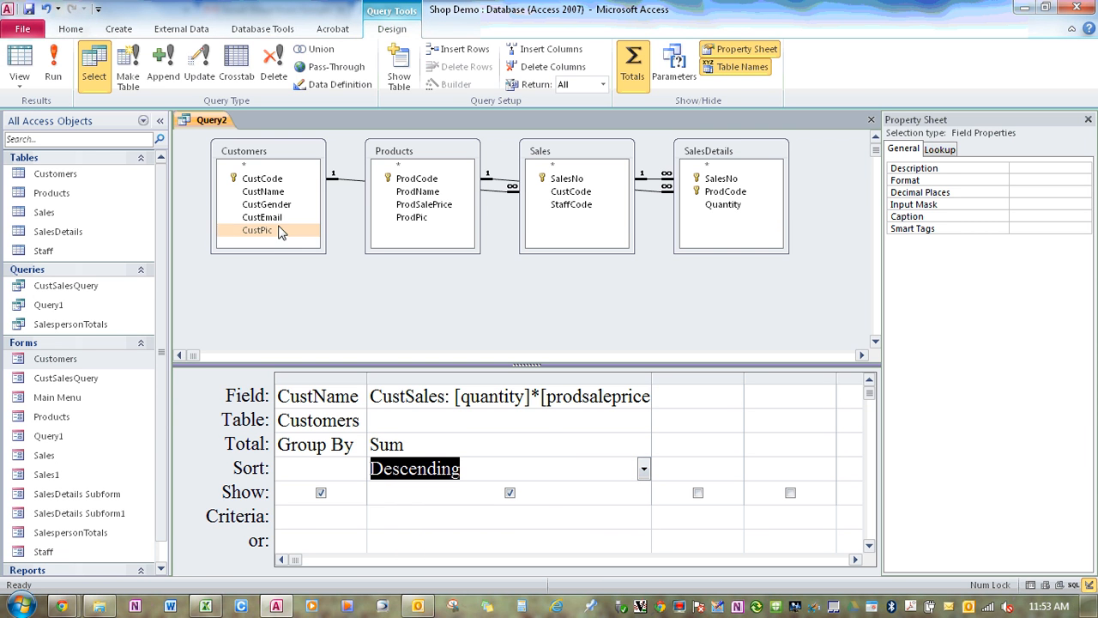
pyautogui.click(18, 57)
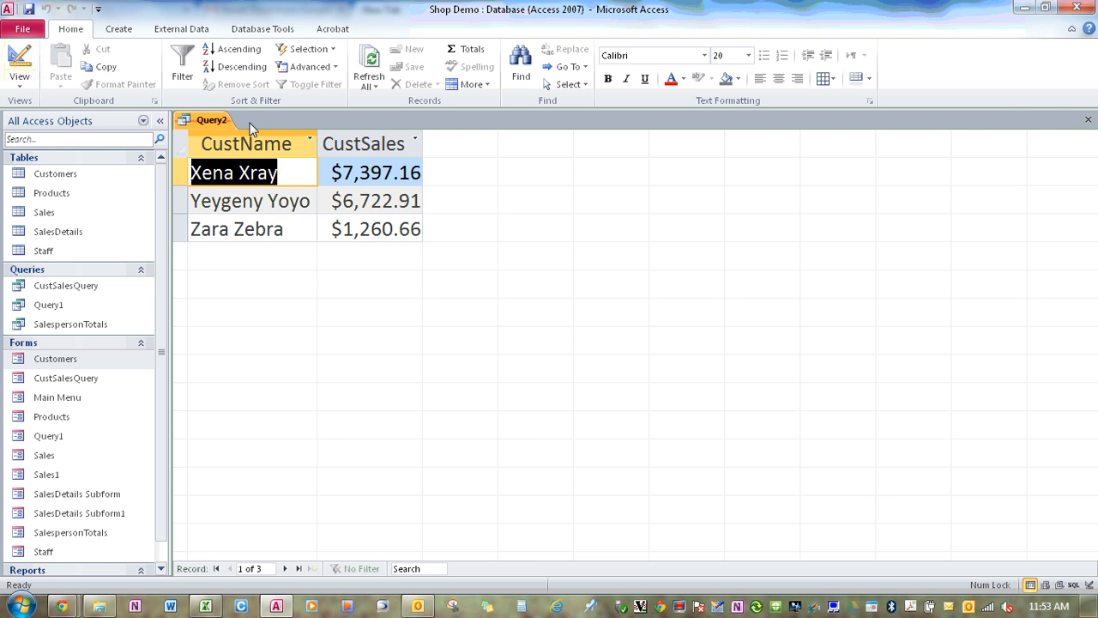
# - Close the query and save it under the name CustSales
pyautogui.click(1087, 119)
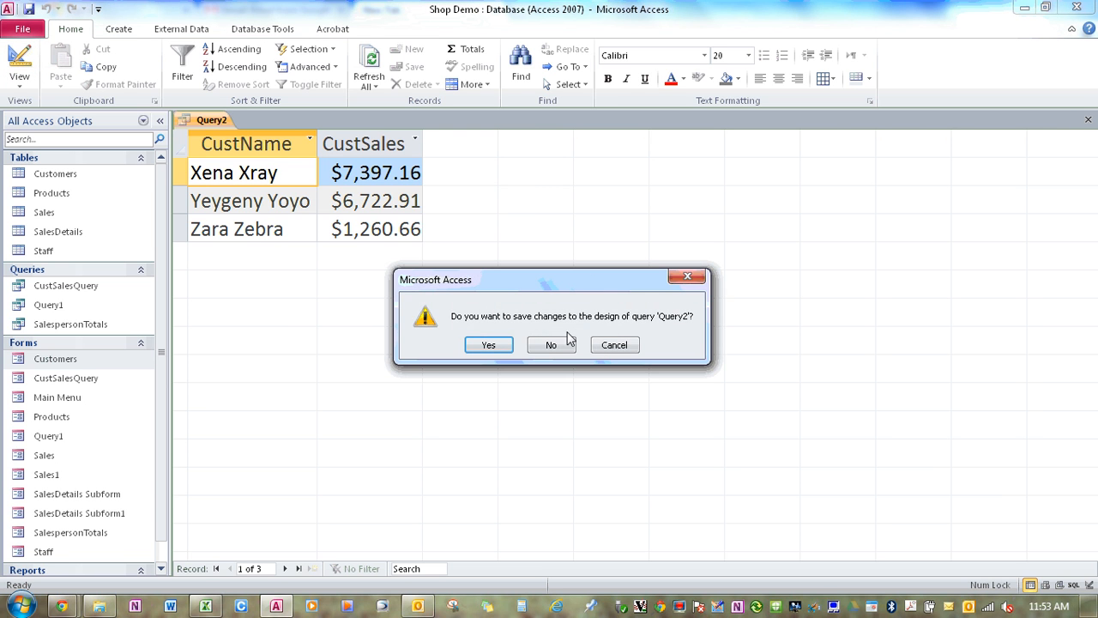
pyautogui.click(489, 345)
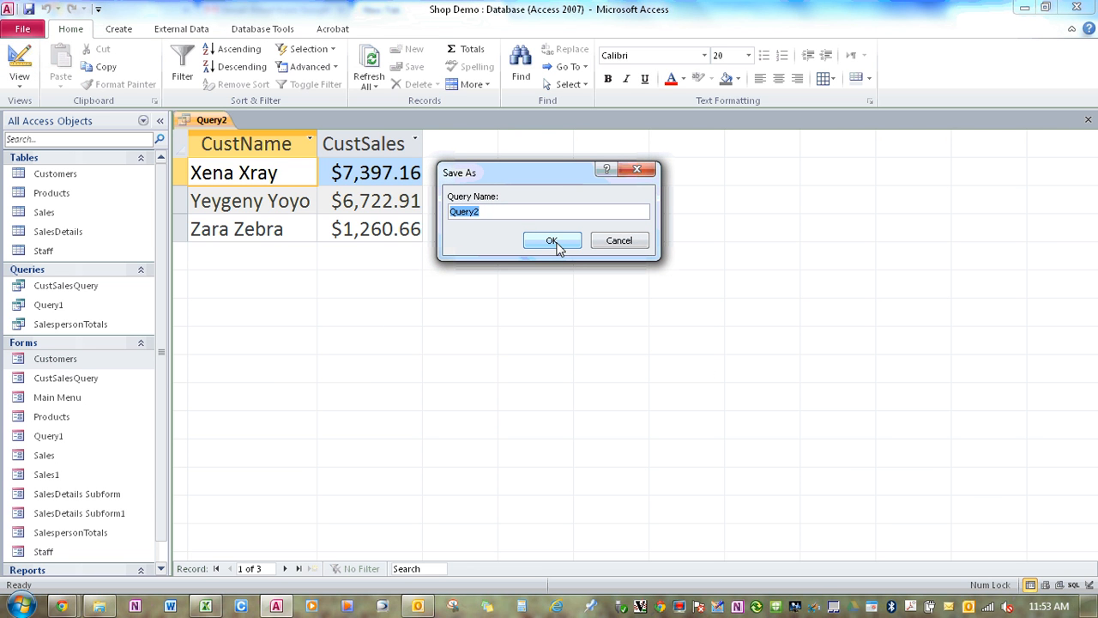
pyautogui.write('CustSales')
pyautogui.click(556, 242)
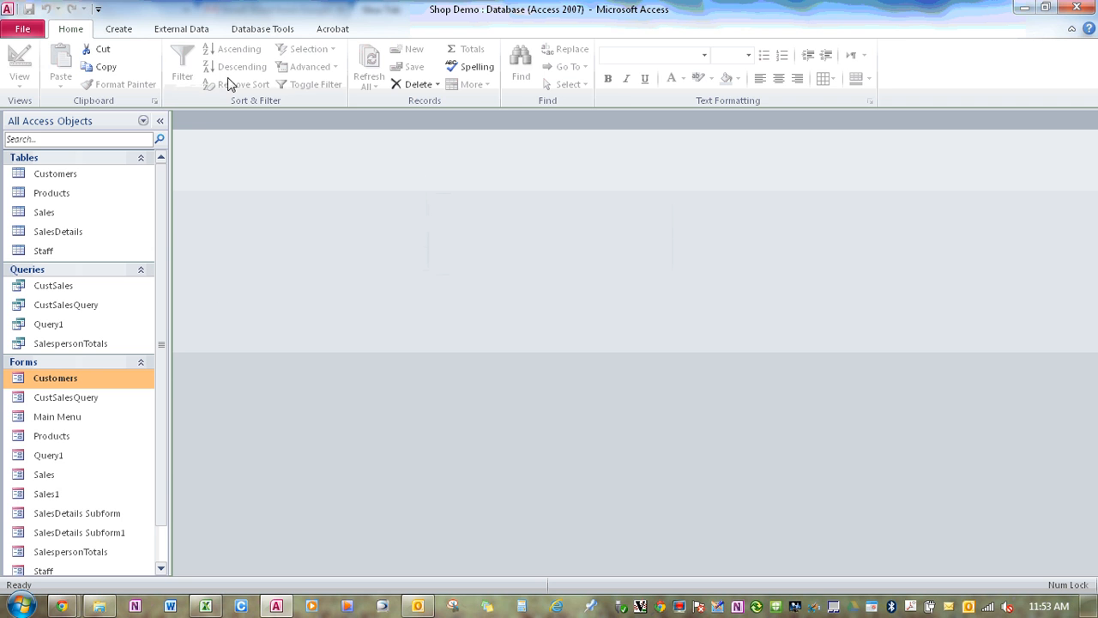
# - Start a new form with the Form Wizard using all fields of the CustSales query and continue to the layout choice
pyautogui.click(121, 31)
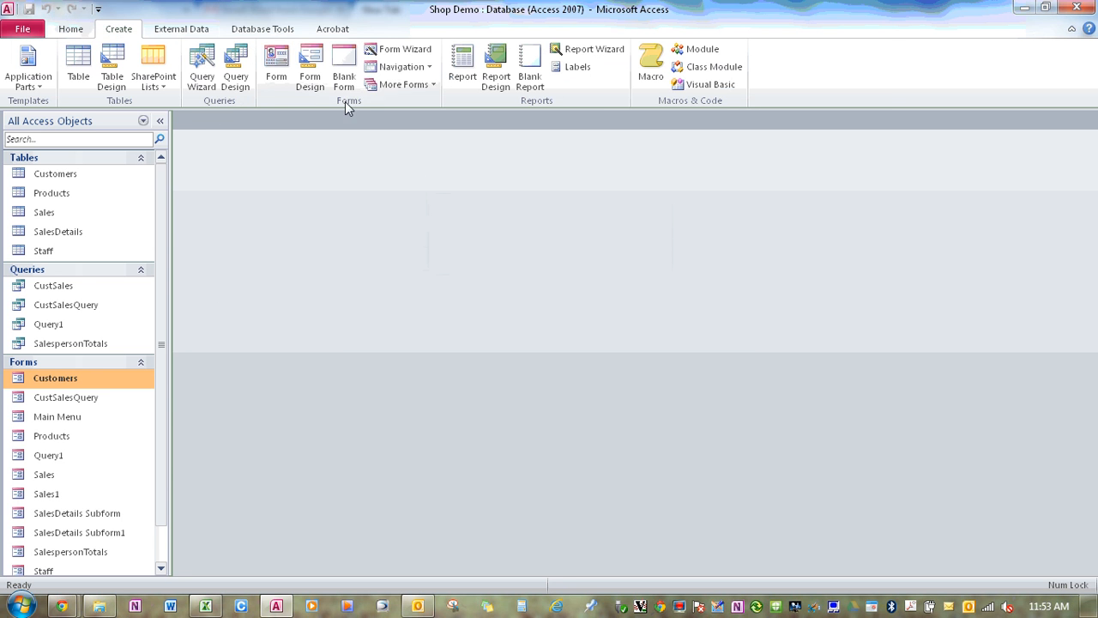
pyautogui.click(396, 49)
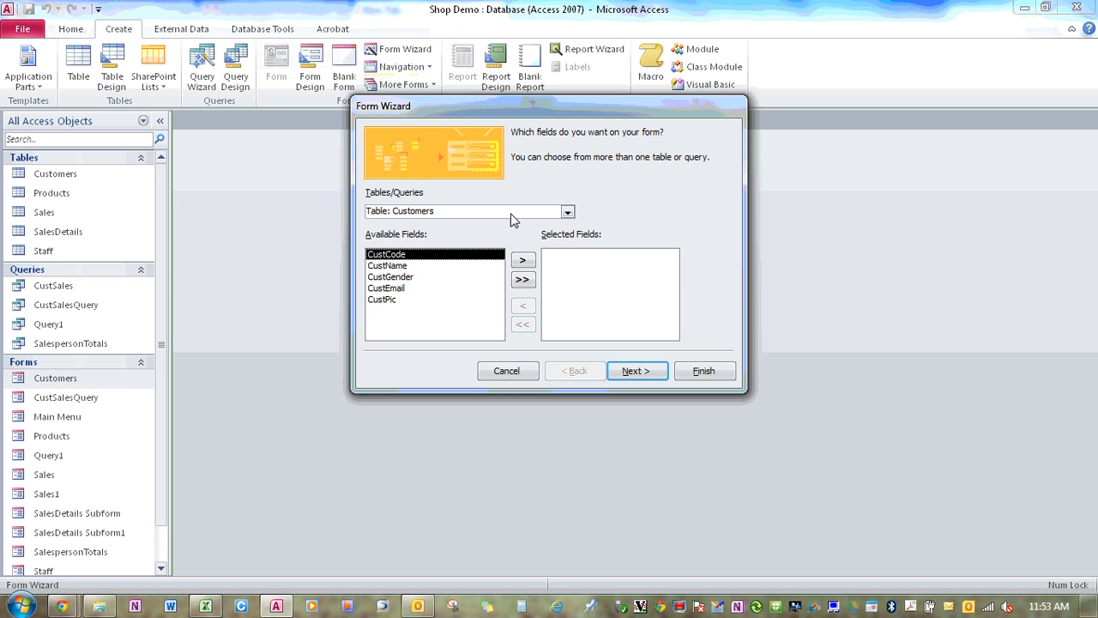
pyautogui.click(567, 212)
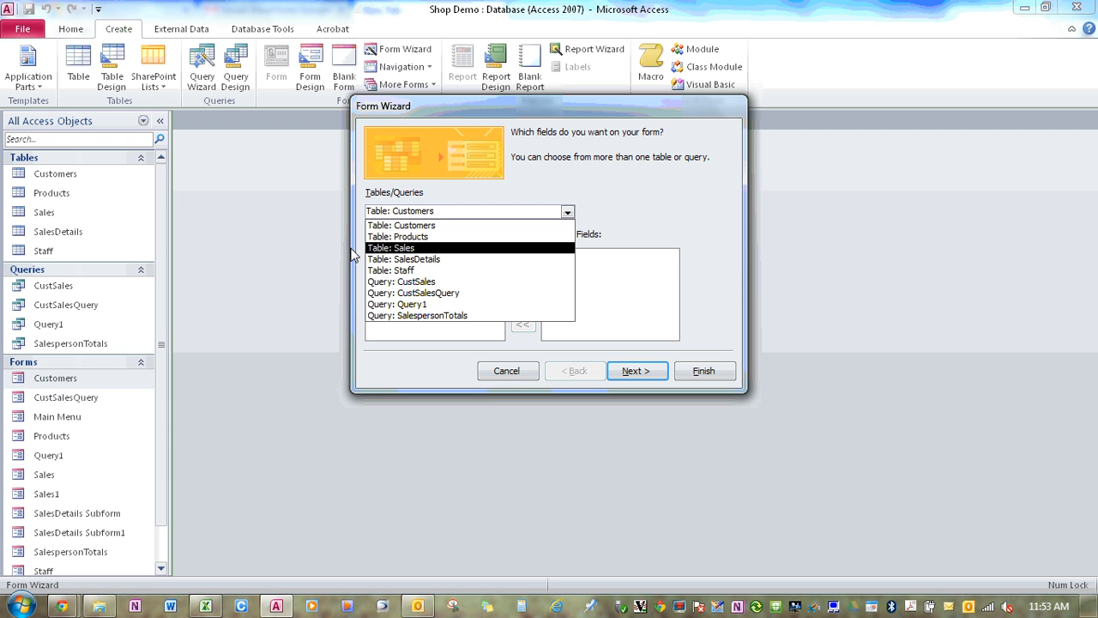
pyautogui.click(421, 284)
pyautogui.click(522, 282)
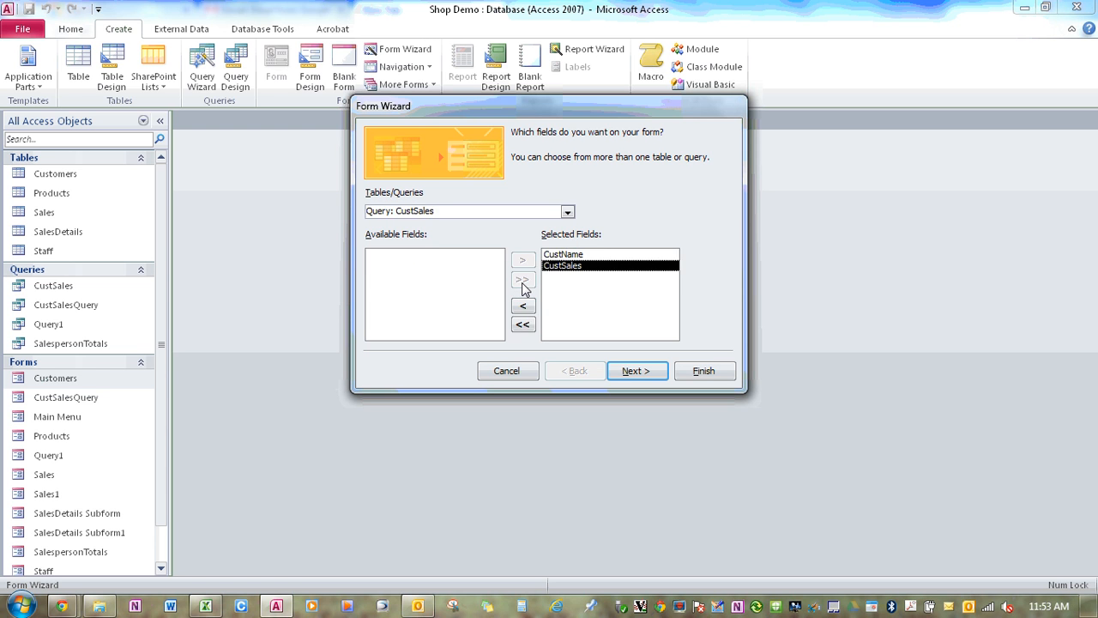
pyautogui.click(634, 369)
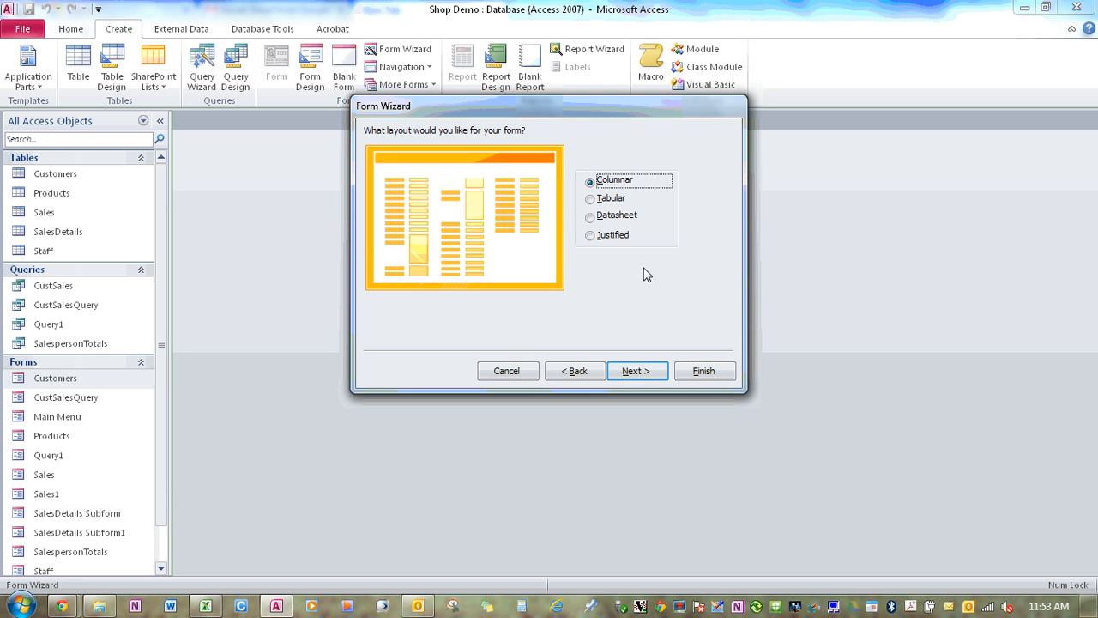
# - Give the new form a Tabular layout, keep the title CustSales, and finish the wizard to open the form
pyautogui.click(615, 202)
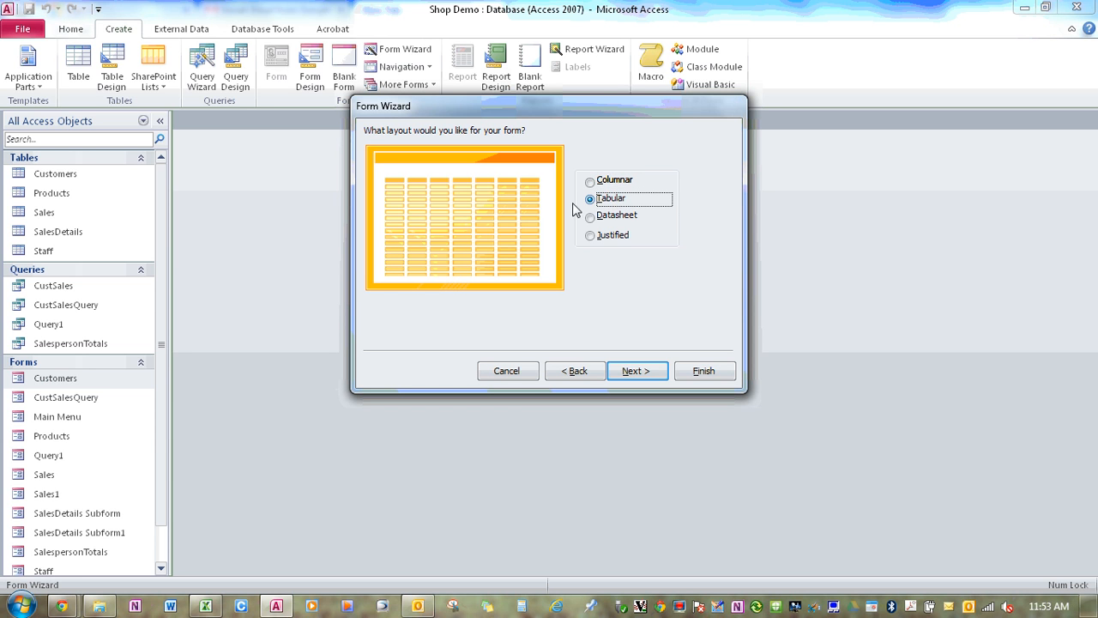
pyautogui.click(635, 371)
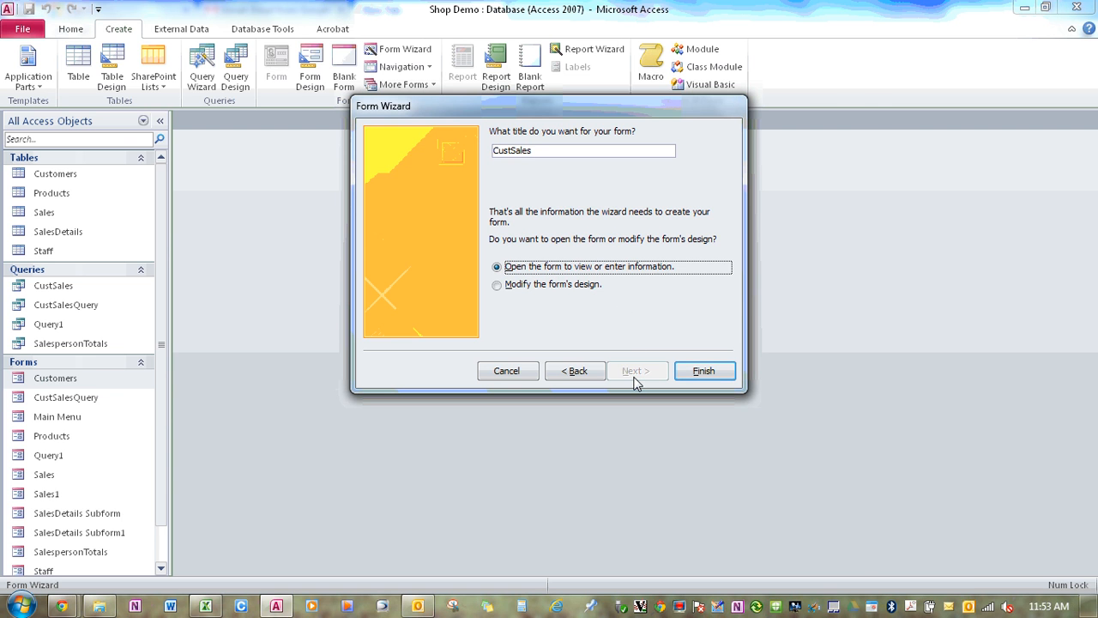
pyautogui.click(701, 372)
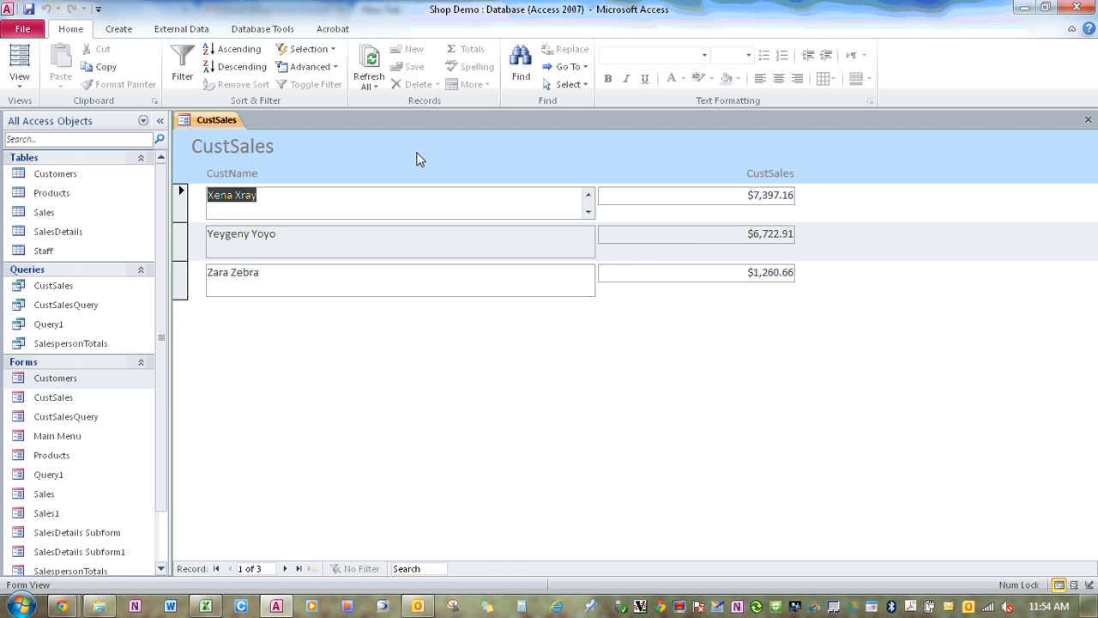
# - In Design View, open up a form footer about 1 cm high and add a text box about 4.9 cm wide beneath the CustSales field
pyautogui.click(19, 80)
pyautogui.click(64, 183)
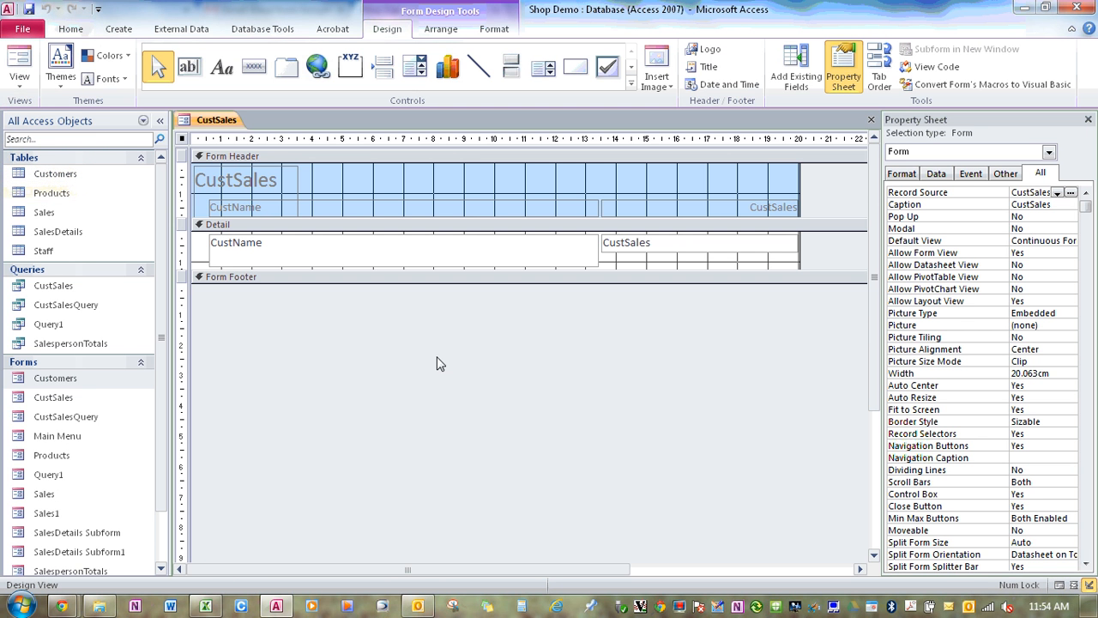
pyautogui.moveTo(526, 284); pyautogui.dragTo(527, 322)
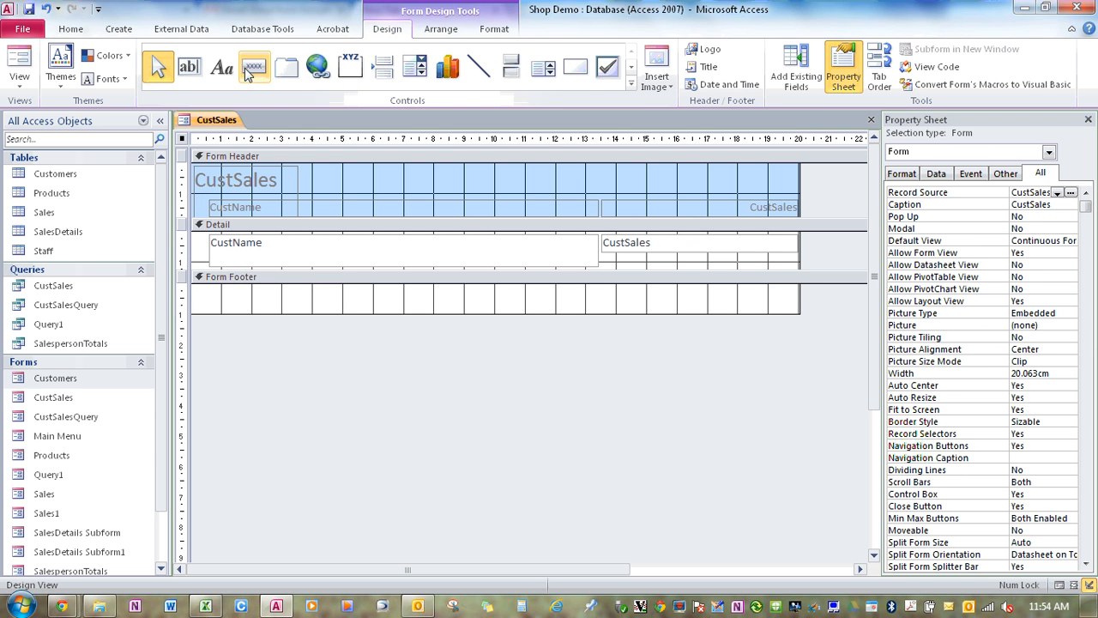
pyautogui.click(190, 68)
pyautogui.moveTo(645, 288); pyautogui.dragTo(797, 312)
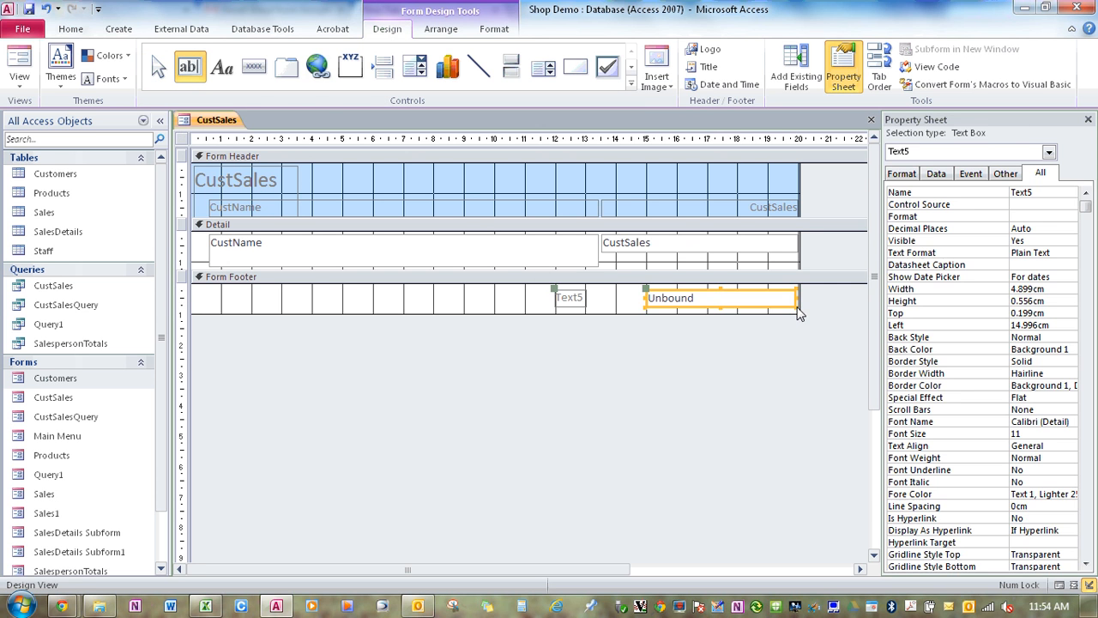
# - Set the footer text box's control source to =Sum([CustSales]) with the Currency format, and display the form in Form View
pyautogui.click(1021, 207)
pyautogui.write('=sum(')
pyautogui.write('c')
pyautogui.write('ust')
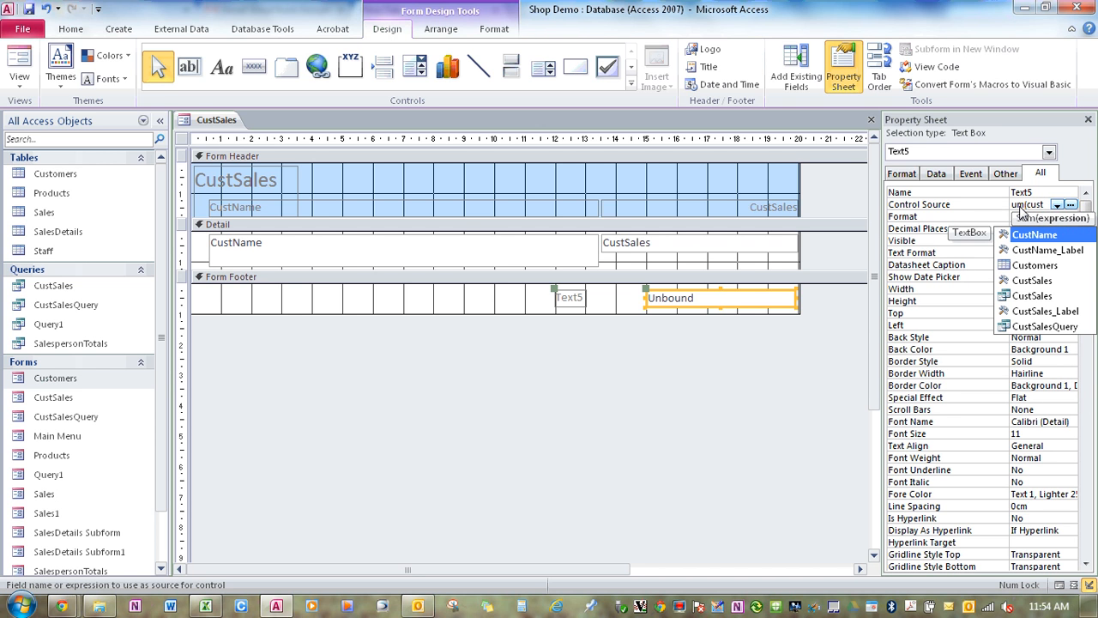
pyautogui.doubleClick(1040, 281)
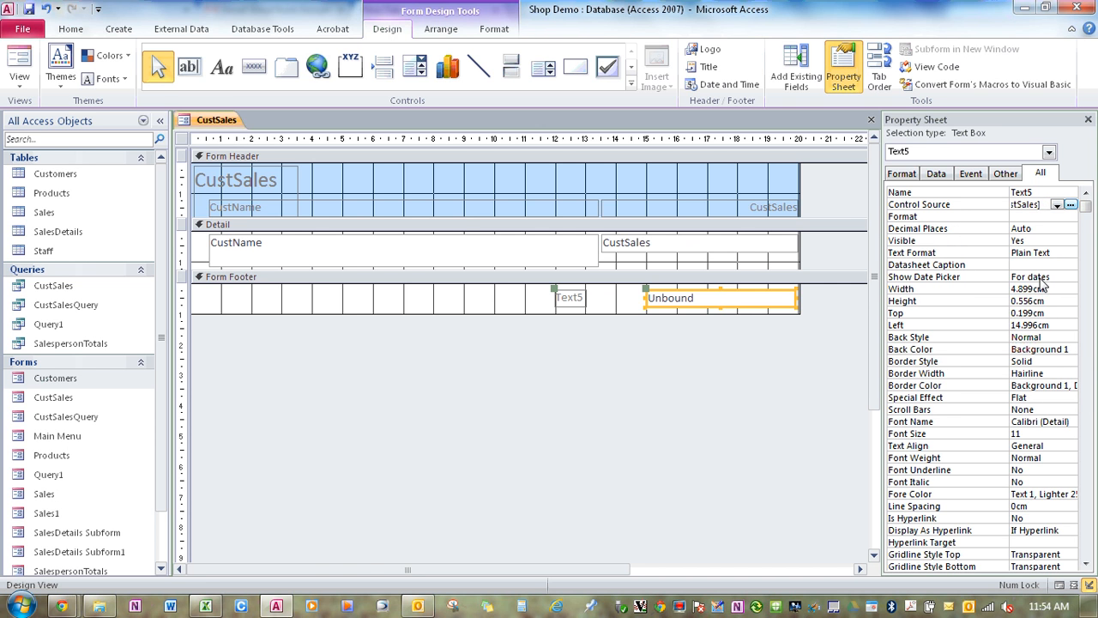
pyautogui.press('Return')
pyautogui.write('cy')
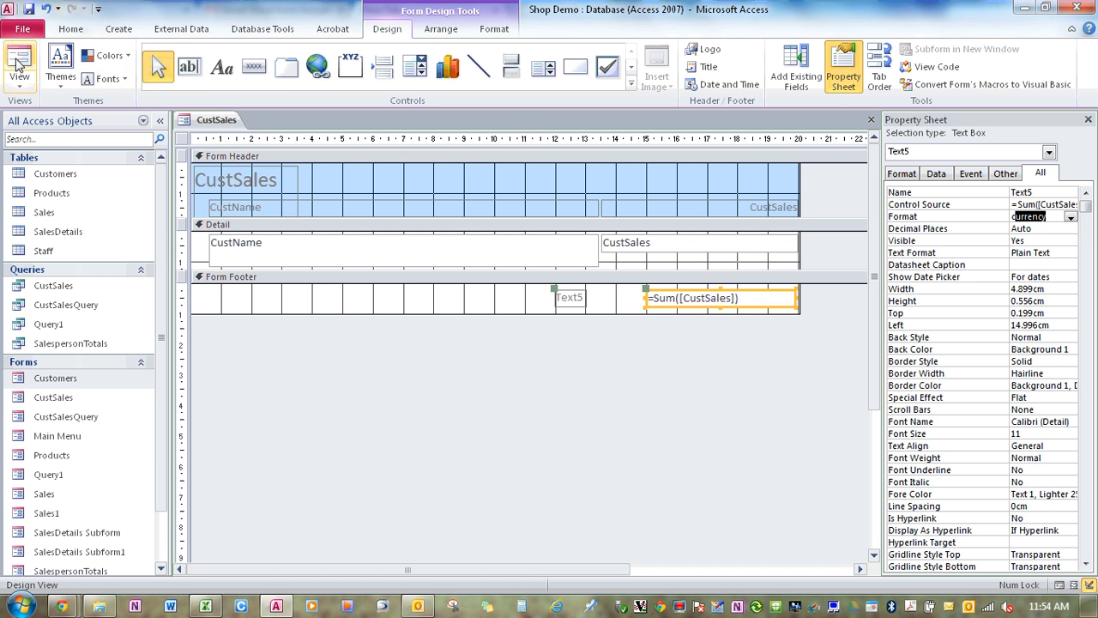
pyautogui.click(15, 60)
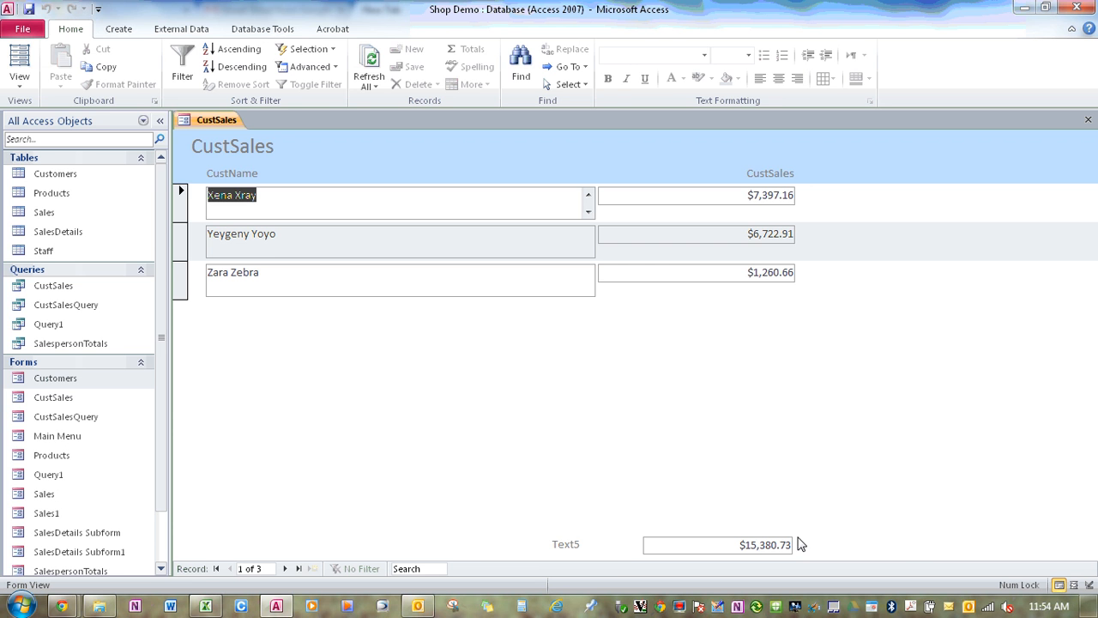
# - Return to Design View and format the footer total text box in 16-point bold
pyautogui.click(25, 81)
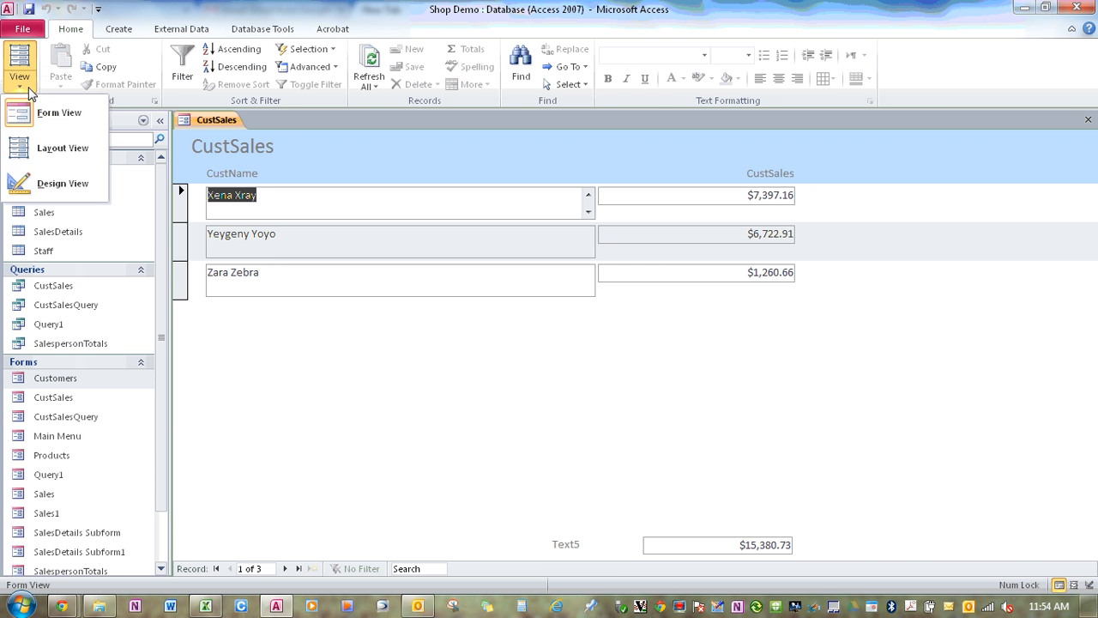
pyautogui.click(69, 190)
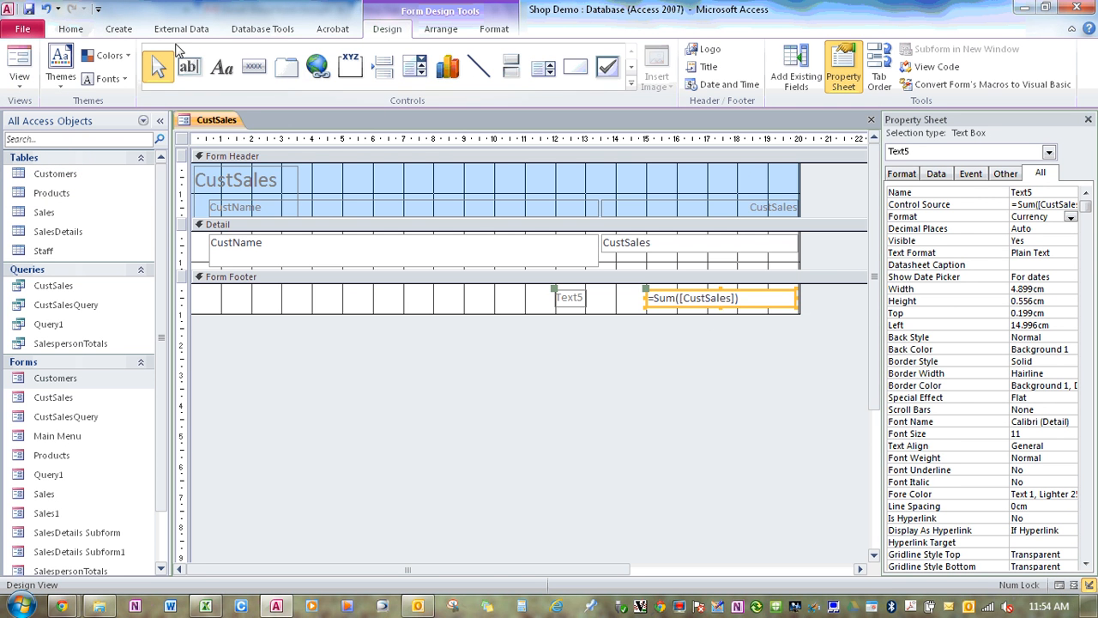
pyautogui.click(493, 31)
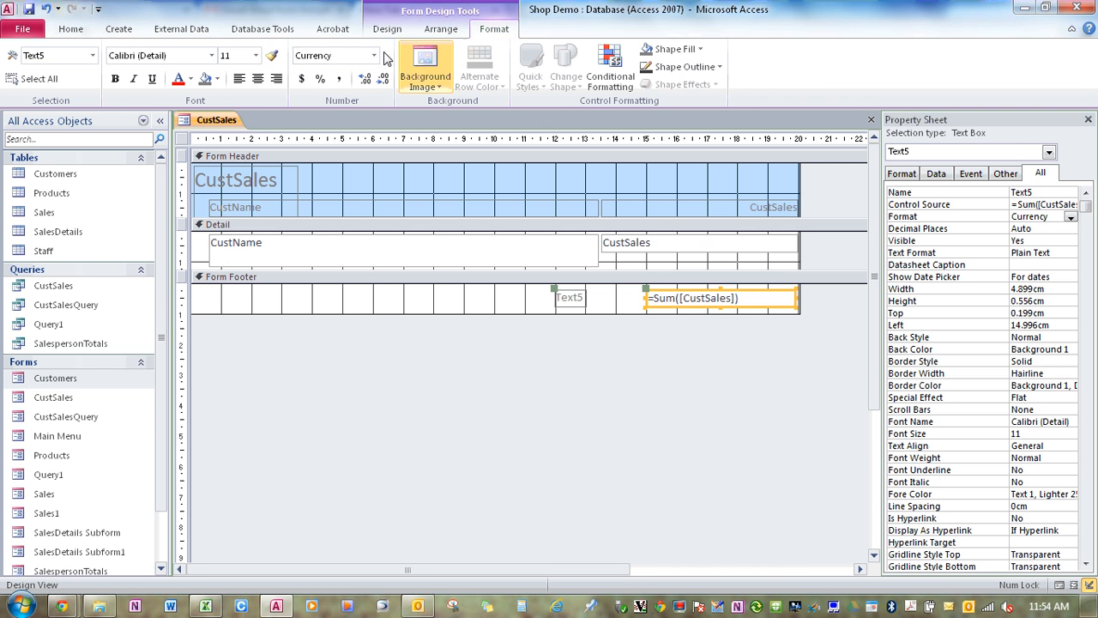
pyautogui.click(255, 55)
pyautogui.click(245, 153)
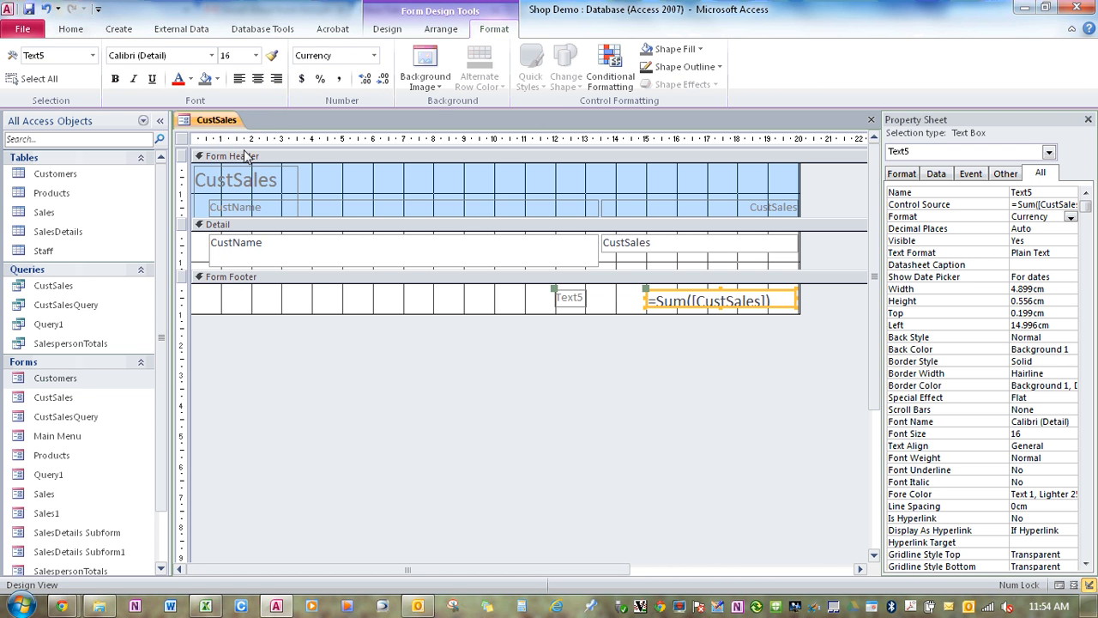
pyautogui.click(115, 78)
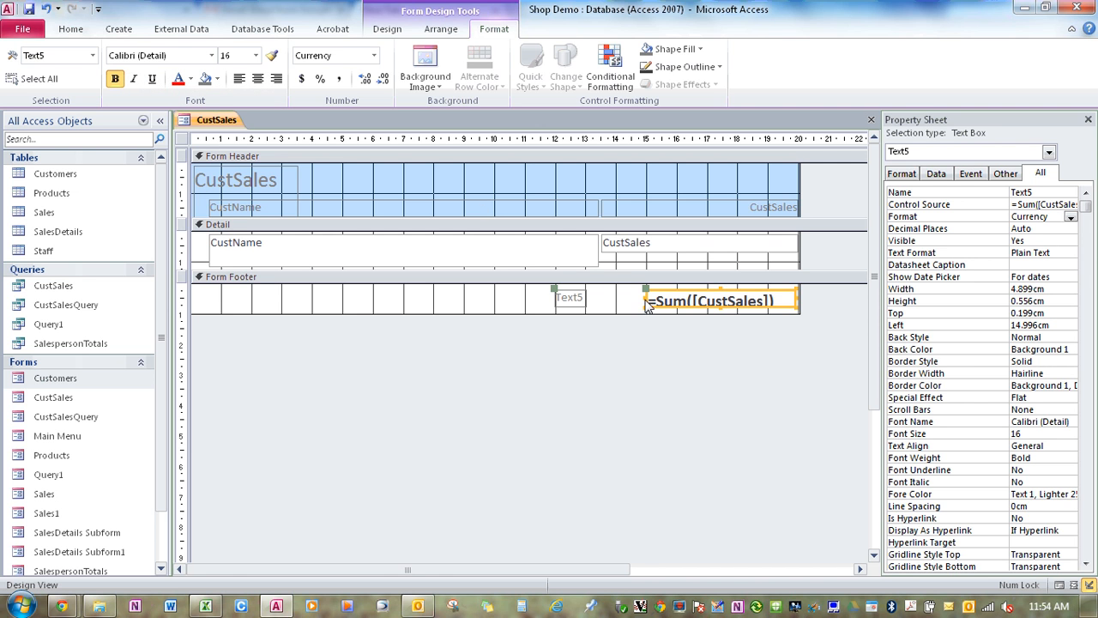
# - Enlarge the footer total text box to about 6.1 cm wide and 0.8 cm high, and check it in Form View
pyautogui.moveTo(647, 301); pyautogui.dragTo(608, 300)
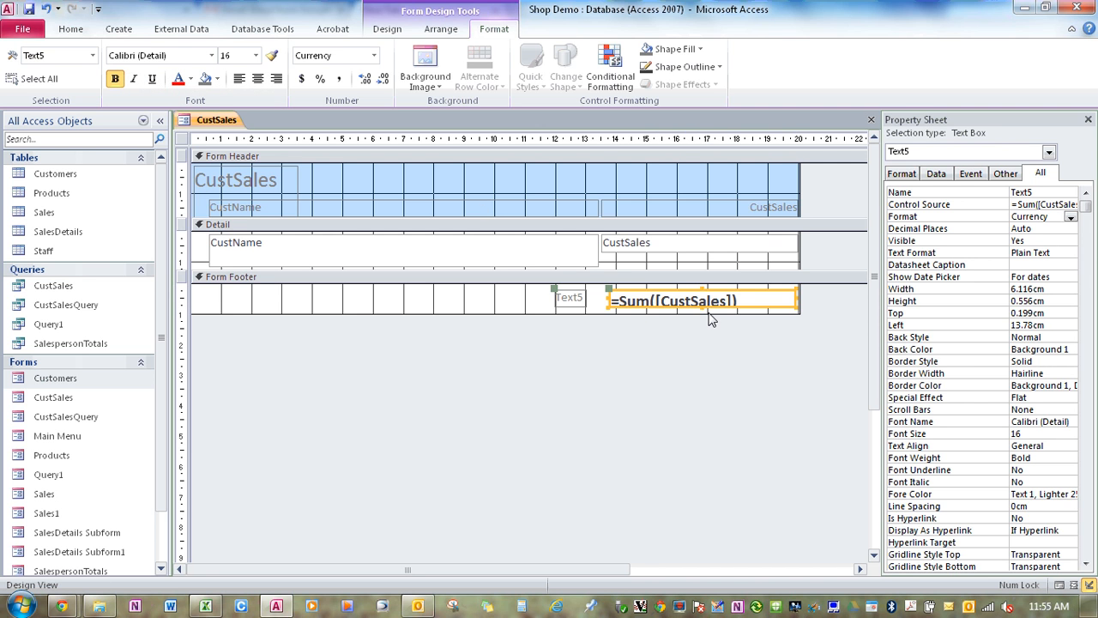
pyautogui.moveTo(702, 308); pyautogui.dragTo(703, 313)
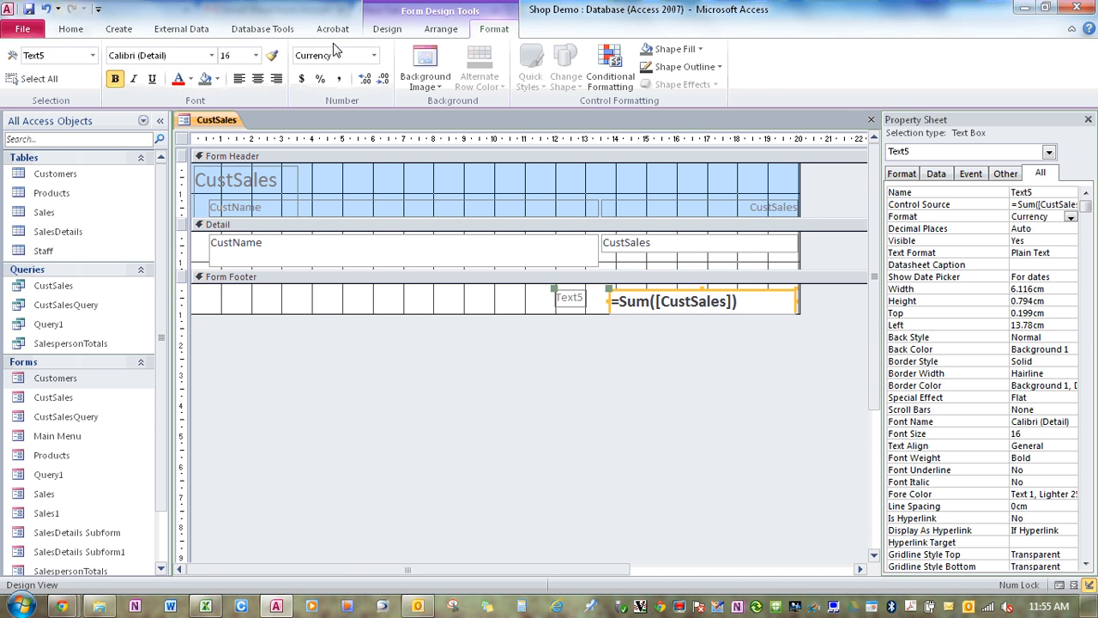
pyautogui.click(384, 33)
pyautogui.click(33, 57)
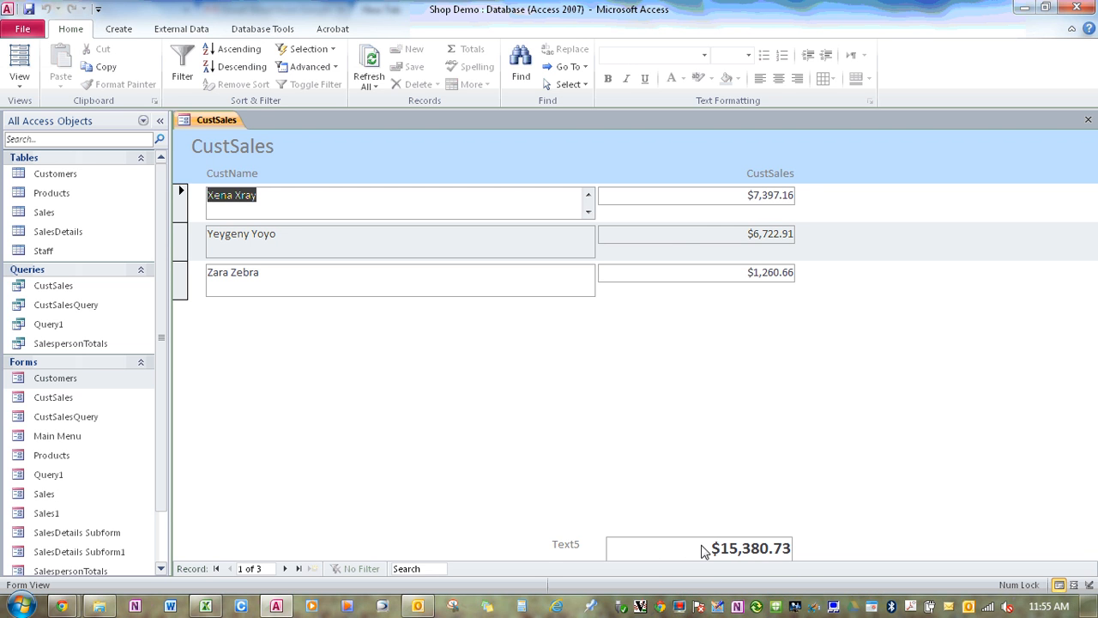
# - Reopen the CustSales form in Design View for further footer editing
pyautogui.click(19, 77)
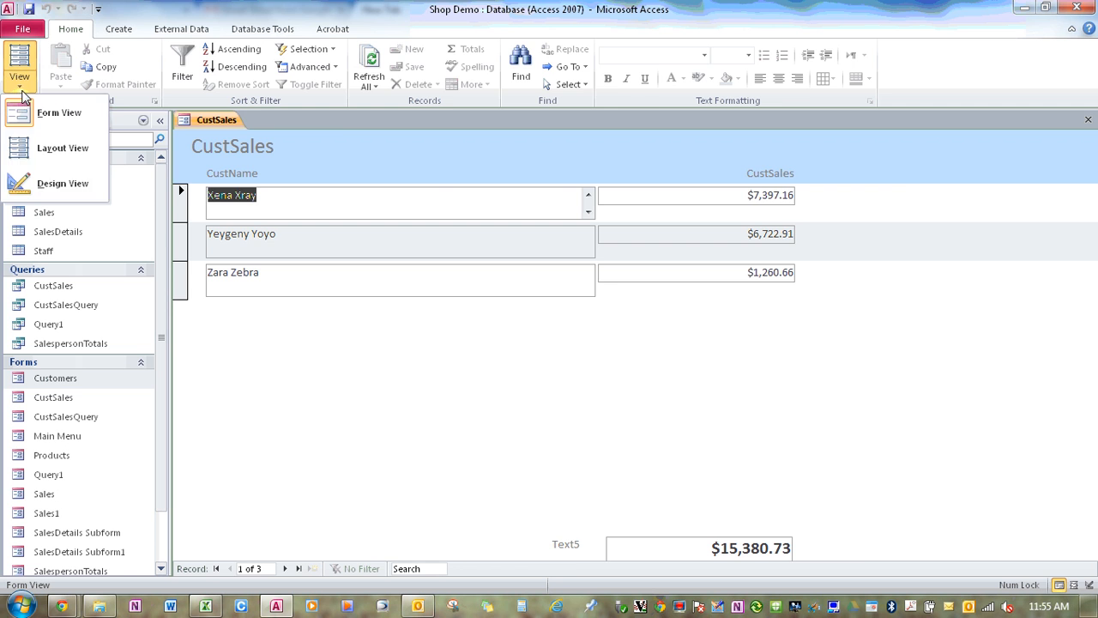
pyautogui.click(67, 180)
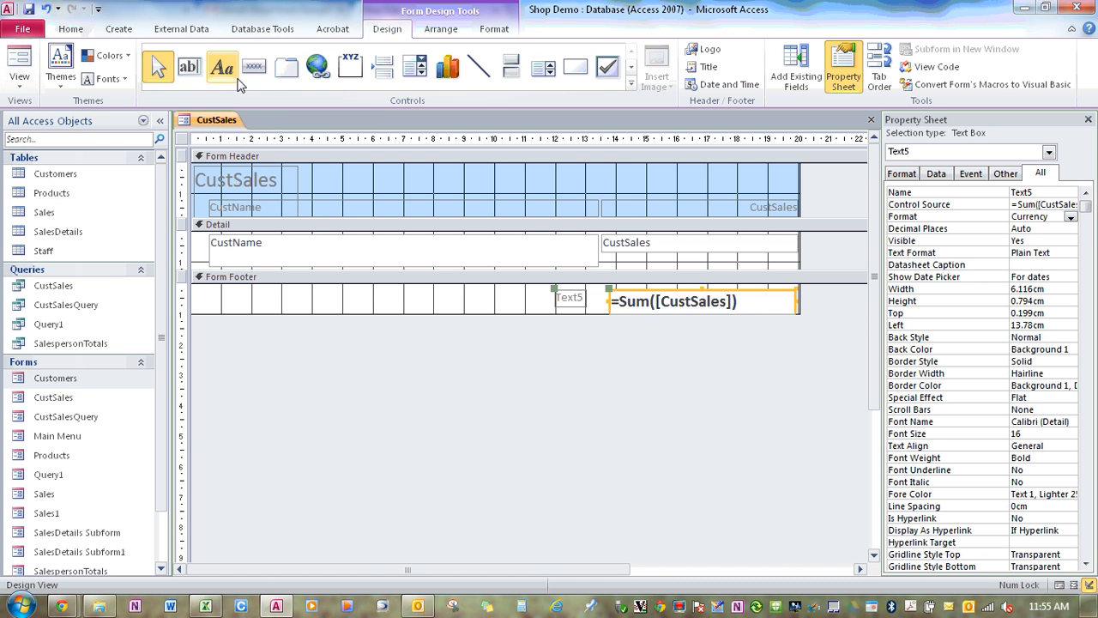